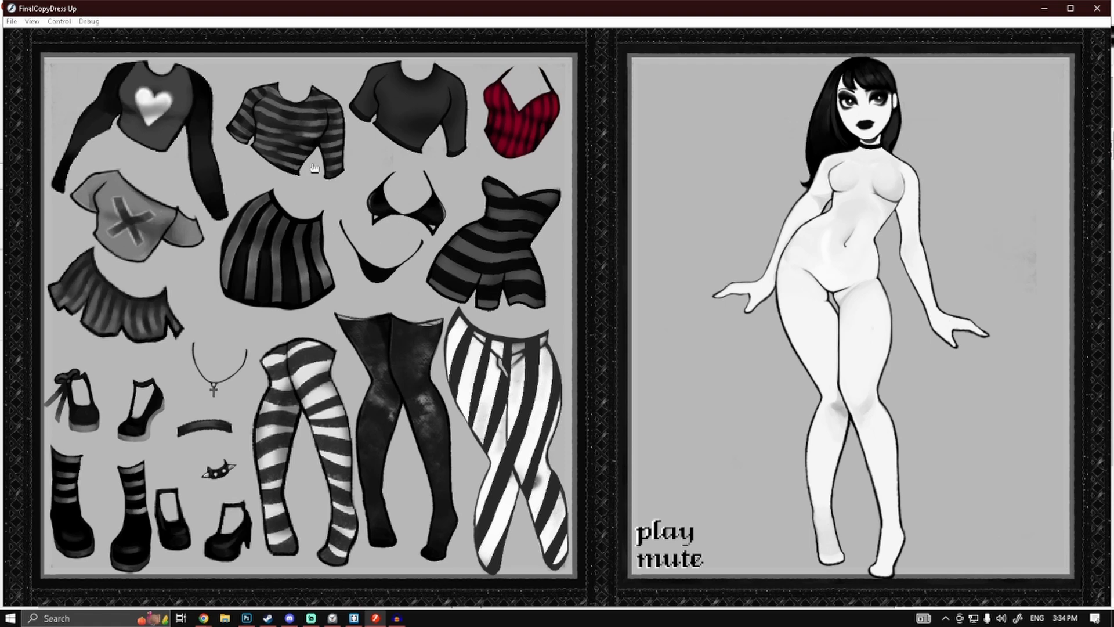
Step: Try out the finished game by dressing the doll in the plain black T-shirt and striped dress and starting the music
click(439, 121)
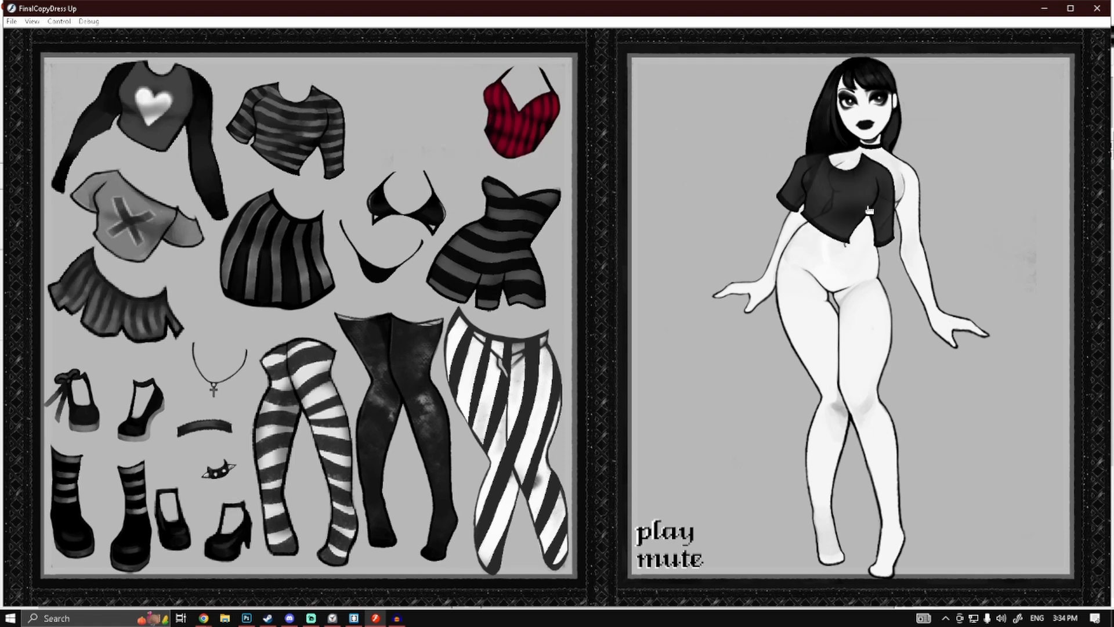
click(493, 243)
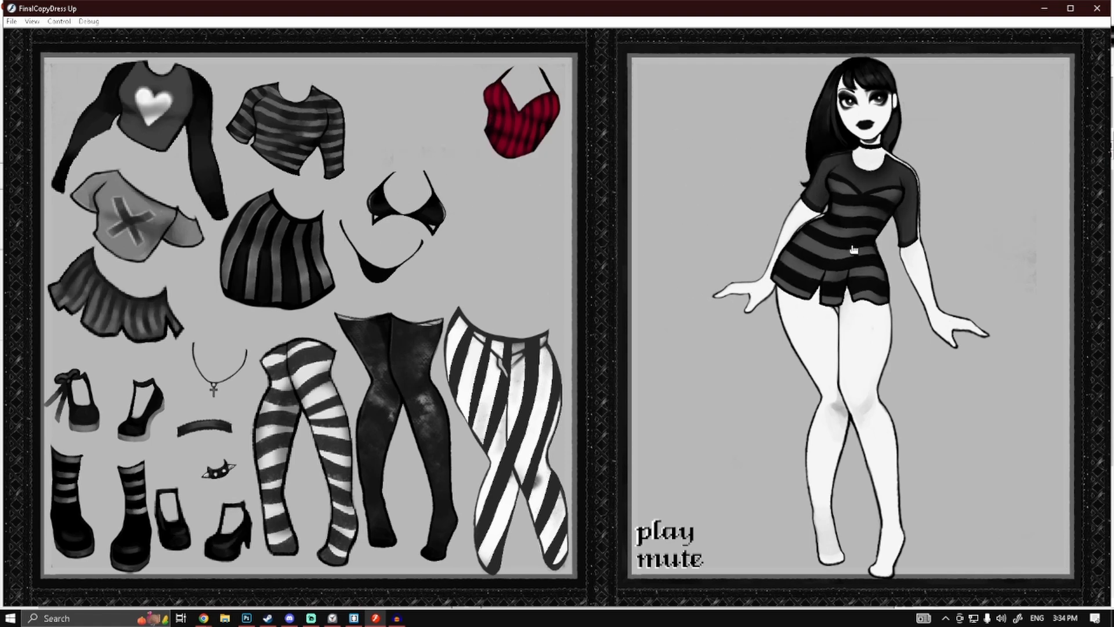
click(665, 536)
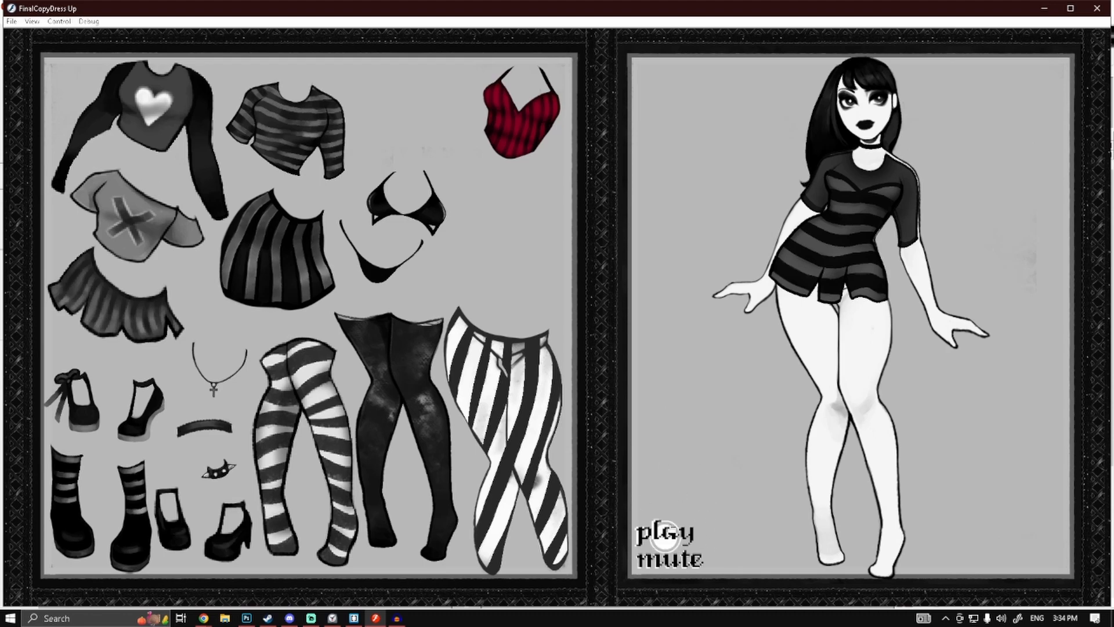
click(1096, 9)
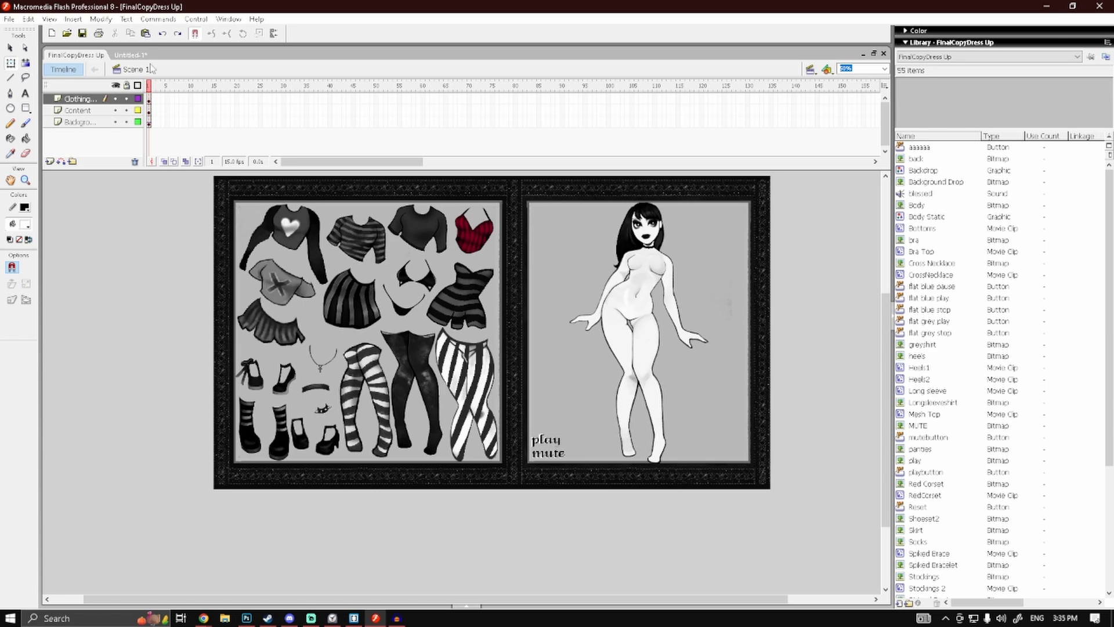
Step: Bring up the Untitled-1 document and switch to a workspace layout that includes Actions and Properties
click(128, 55)
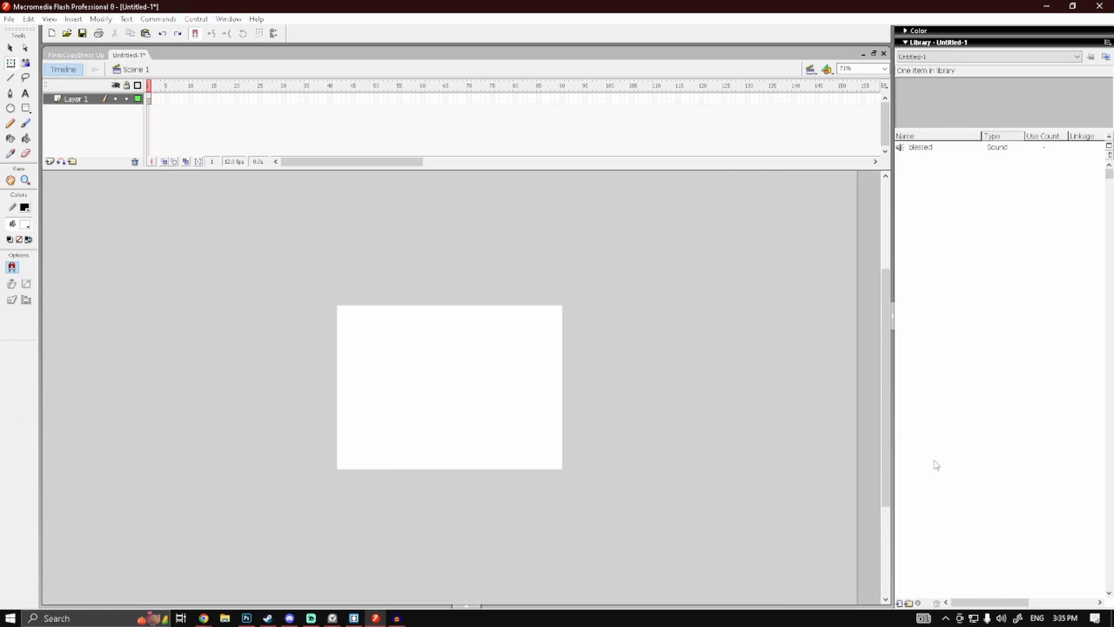
click(228, 19)
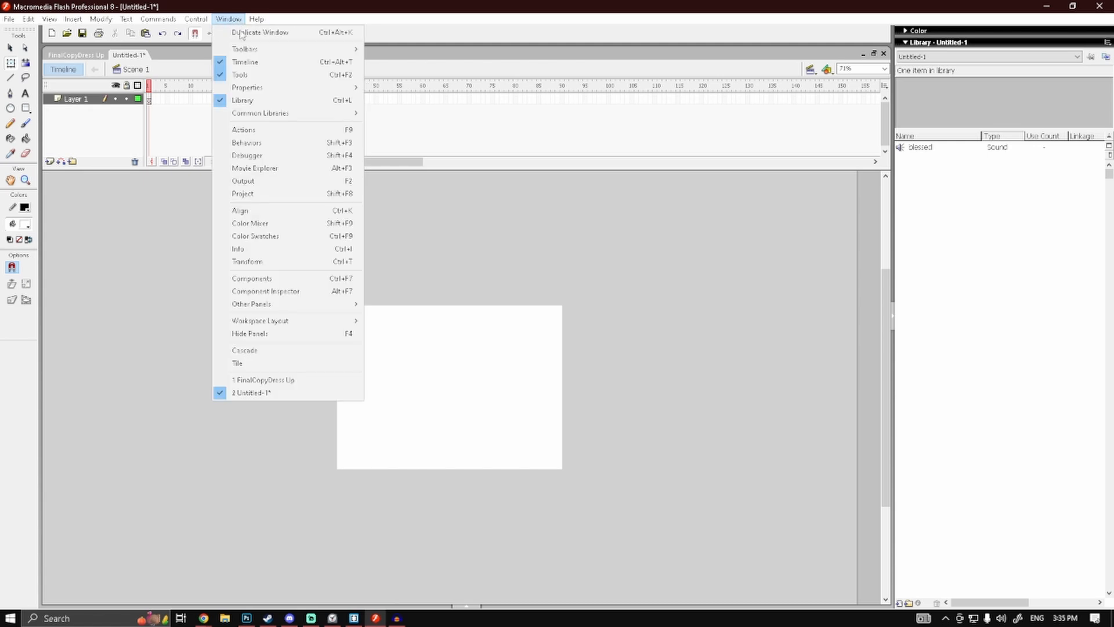
mouse_move(287, 321)
click(378, 322)
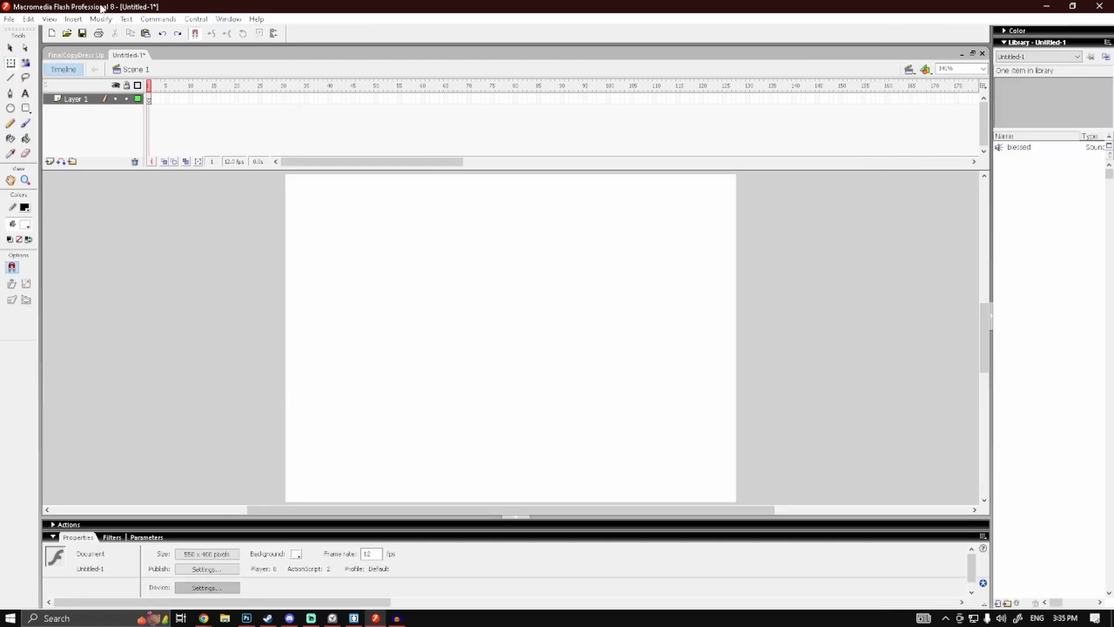
Step: Draw two trial circles side by side on the stage with the Oval tool and undo both
key(v)
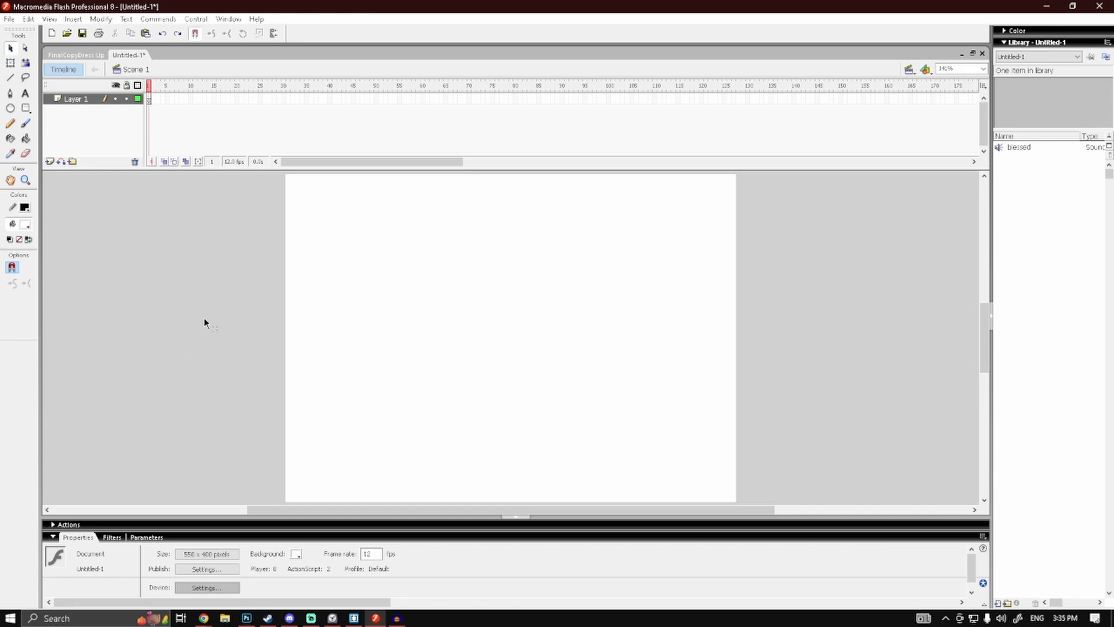
key(o)
drag(326, 202, 455, 332)
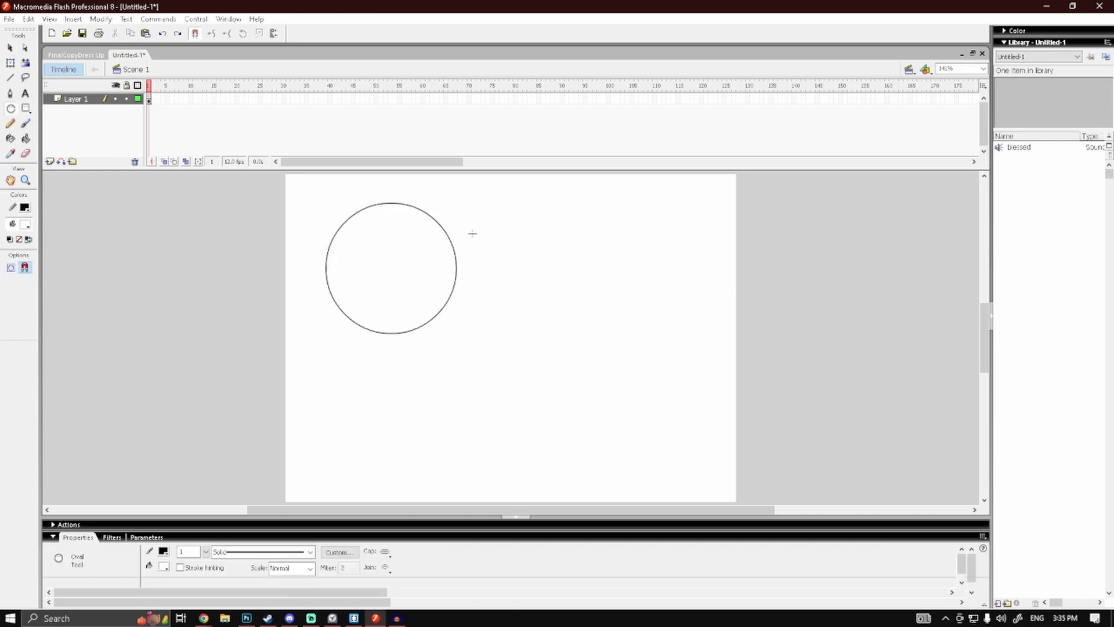
drag(479, 238, 596, 355)
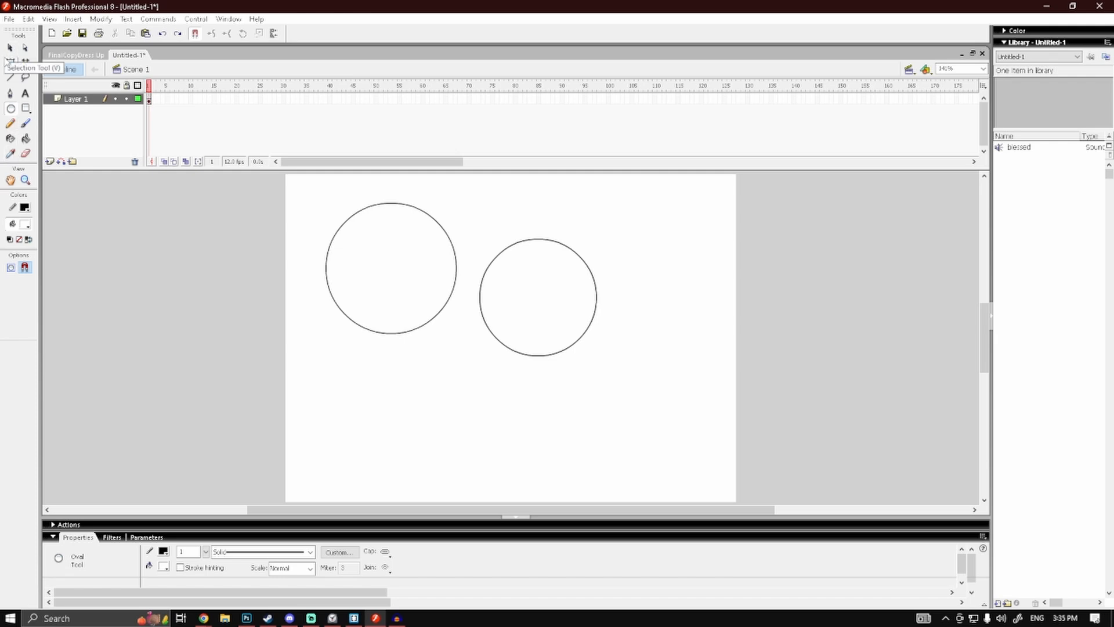
key(ctrl+z)
key(ctrl+z)
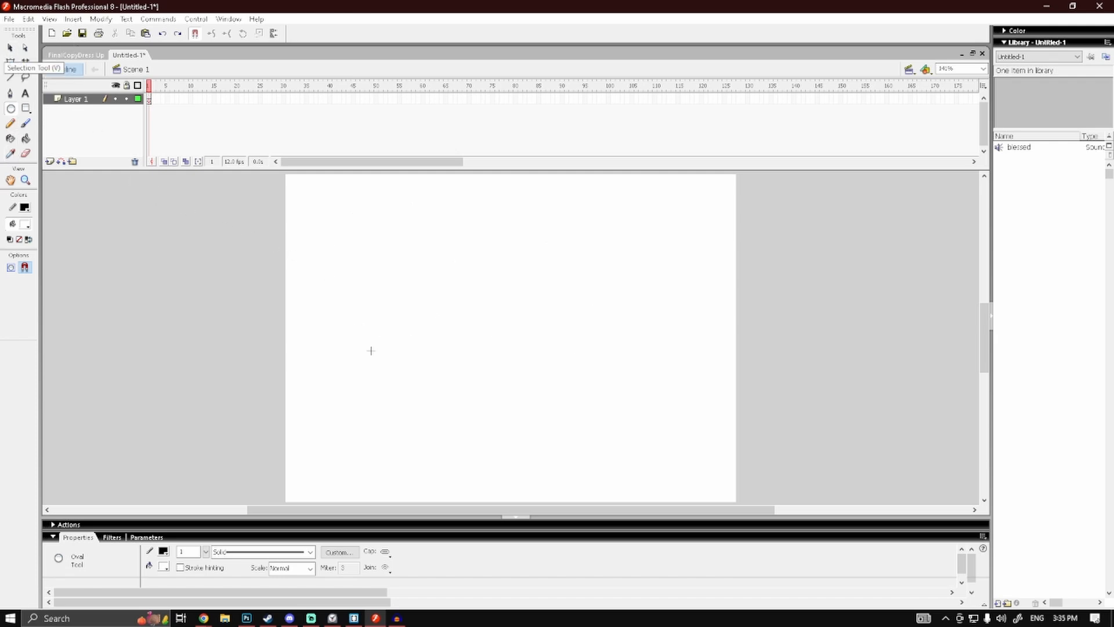
Step: Switch to Photoshop and examine how each clothing item in DSADASWER3.psd sits on its own layer
click(246, 617)
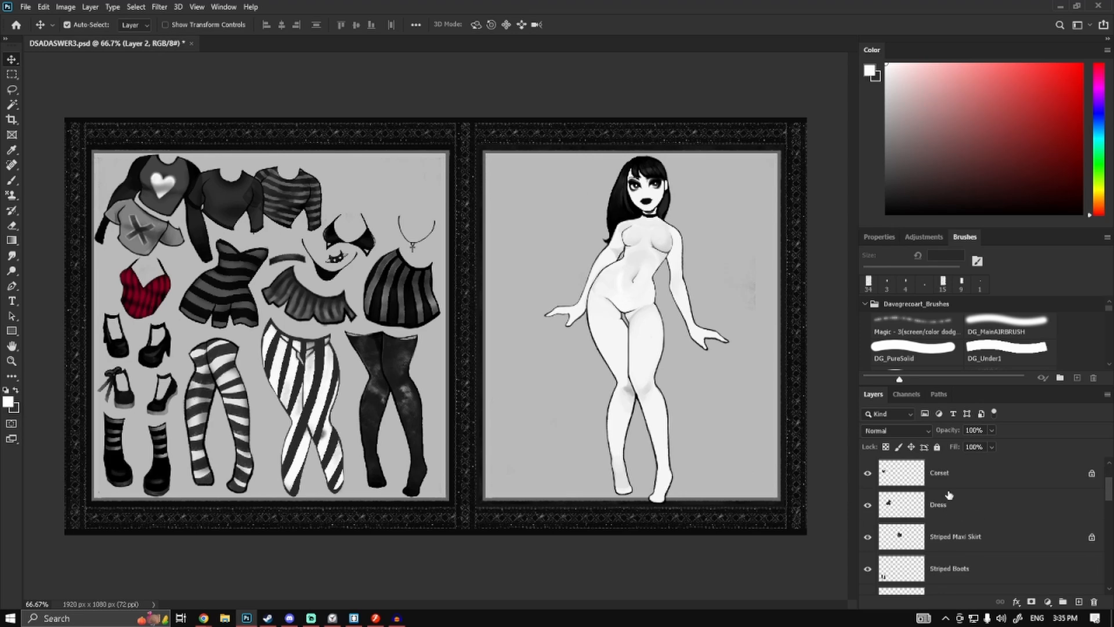
click(867, 473)
click(867, 473)
click(868, 504)
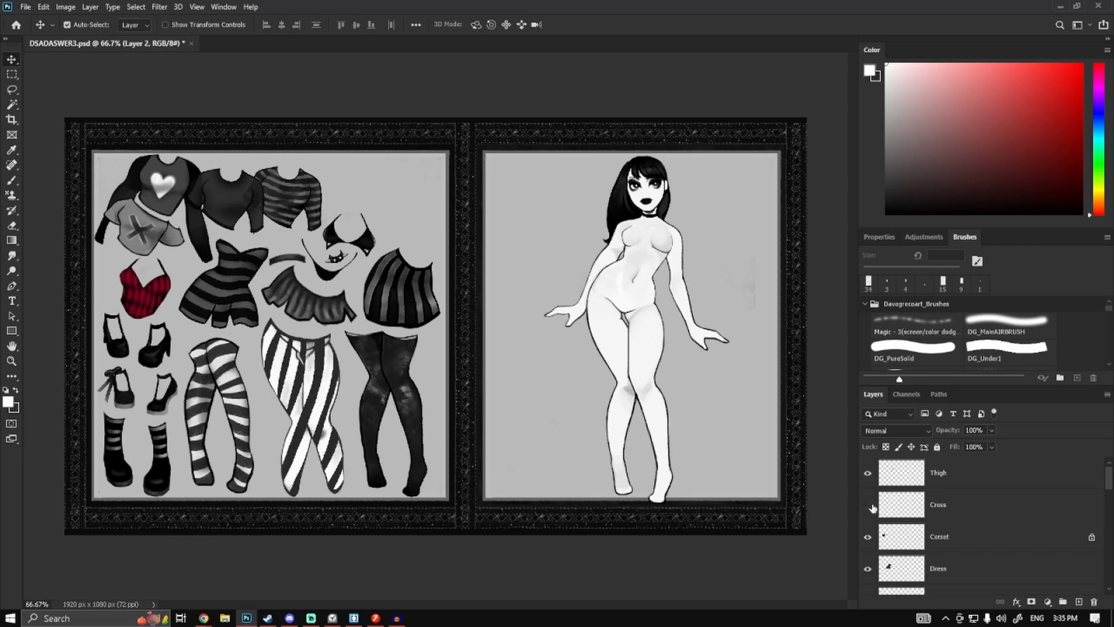
click(869, 505)
scroll(875, 504, down, 10)
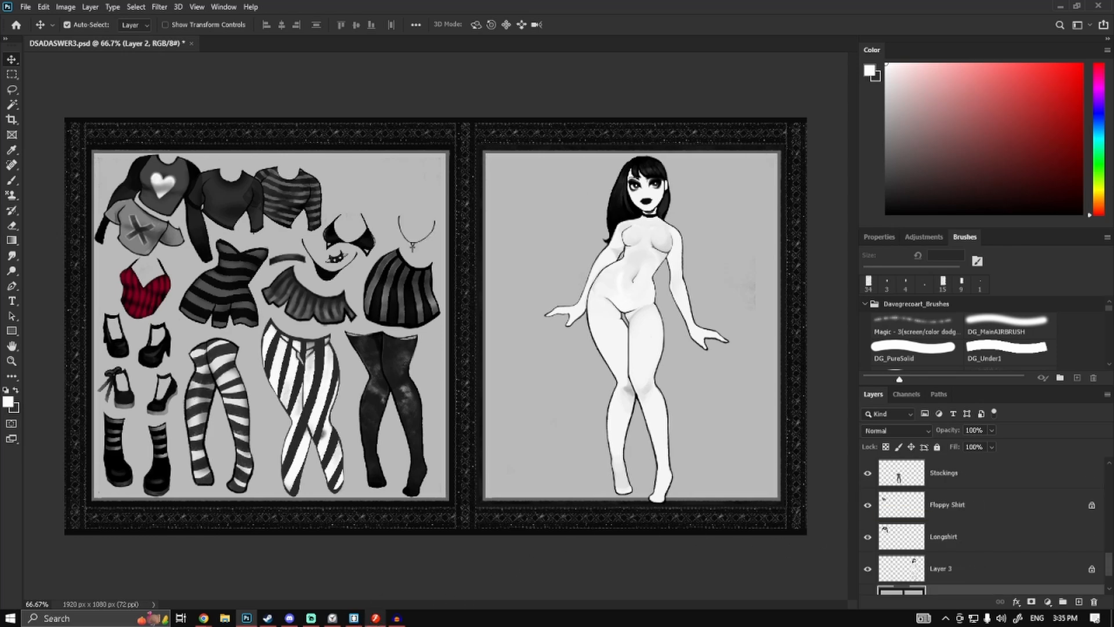
Step: Back in Flash, import the Background Drop, Body, Red Corset and Stockings images into the library of Untitled-1
click(375, 618)
click(9, 19)
mouse_move(85, 193)
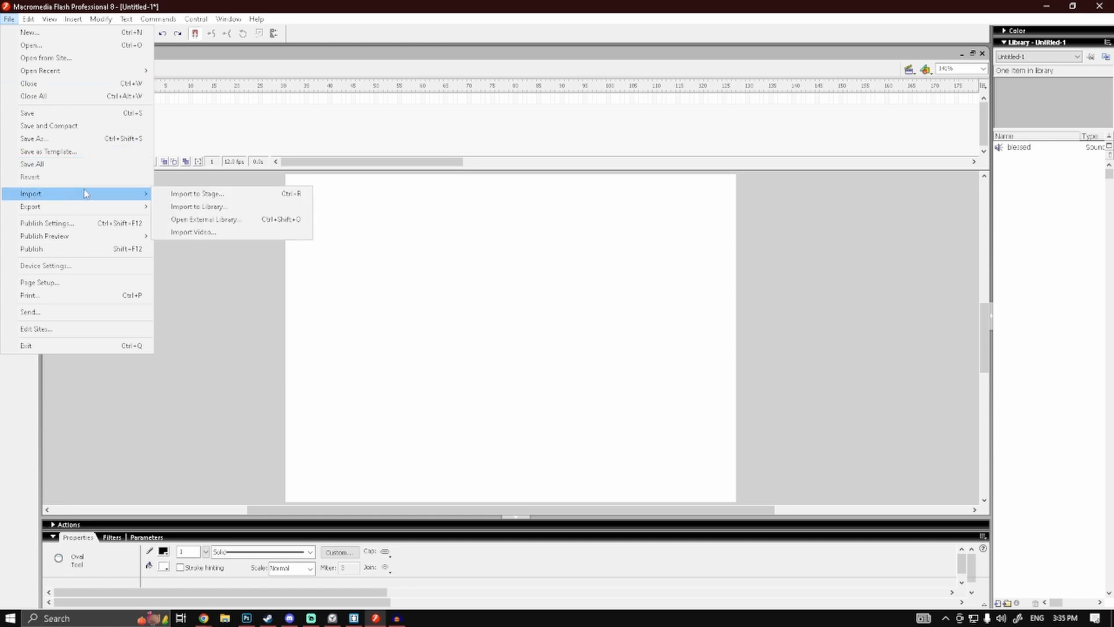
click(218, 206)
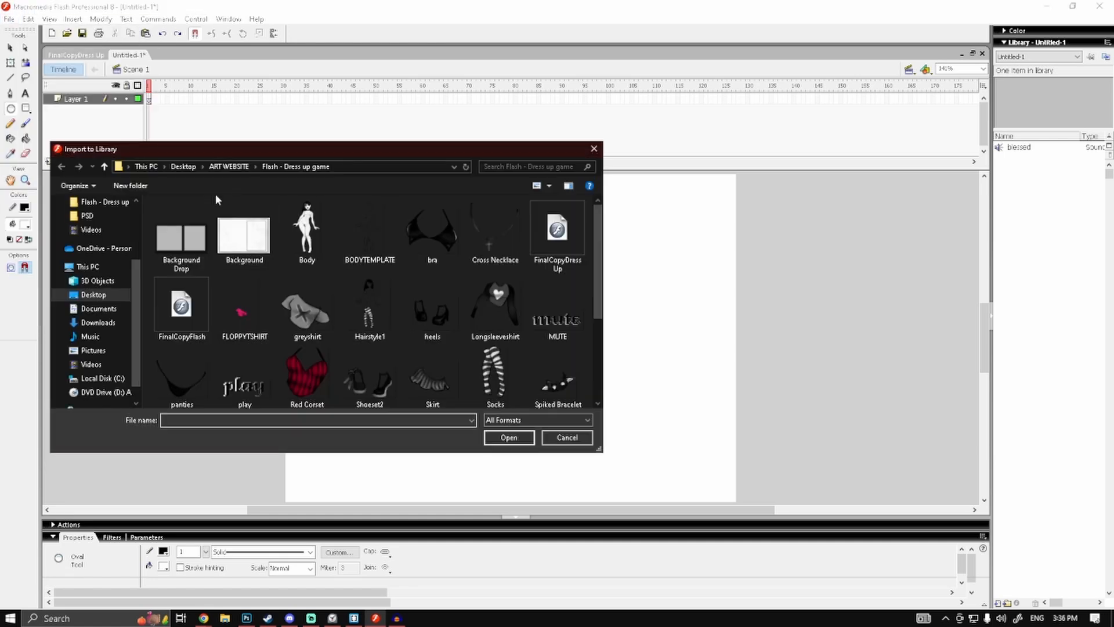
click(191, 245)
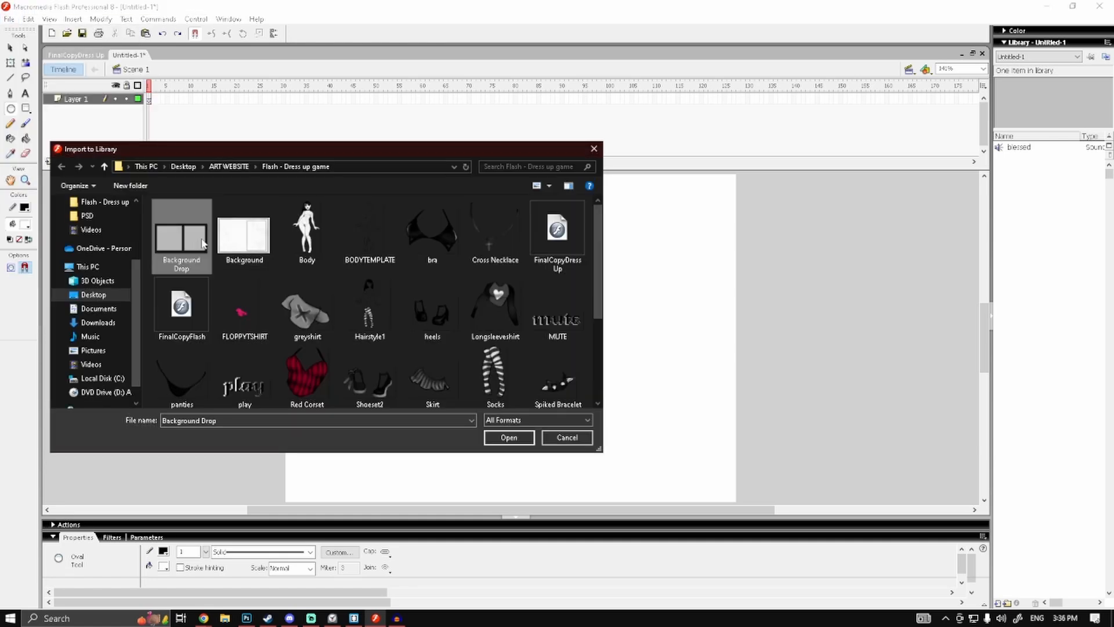
ctrl+click(308, 228)
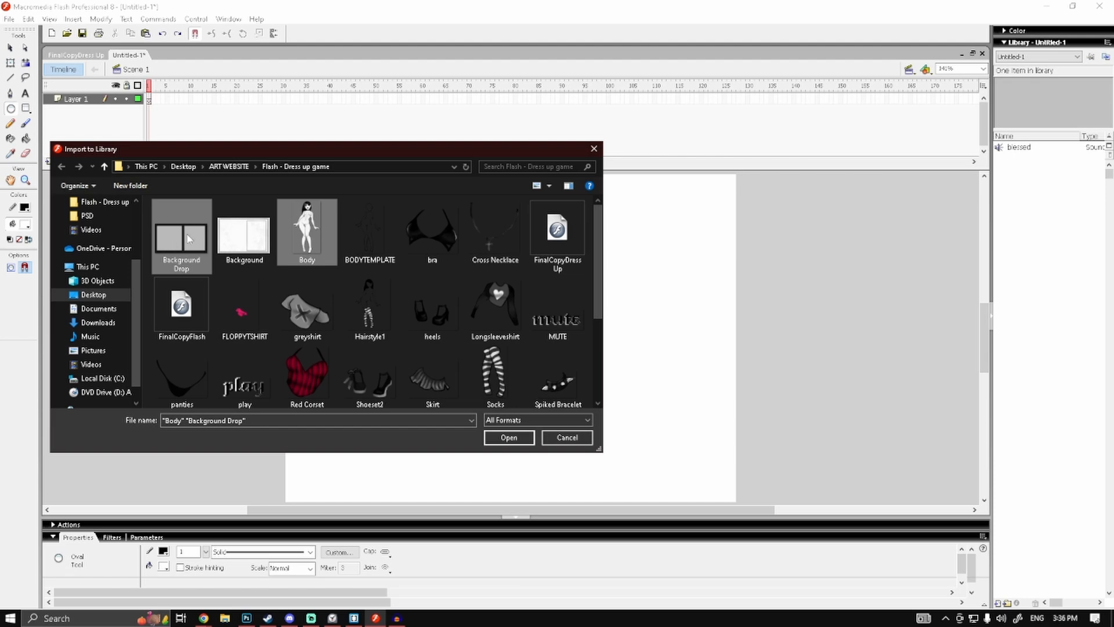
scroll(313, 308, down, 1)
ctrl+click(313, 308)
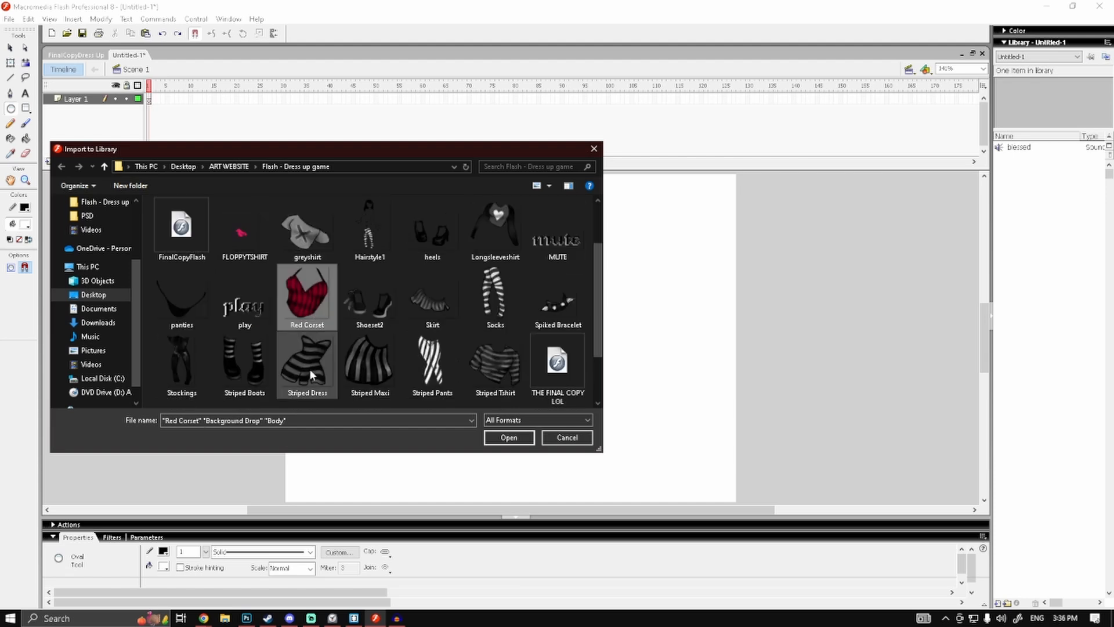
ctrl+click(191, 364)
click(508, 437)
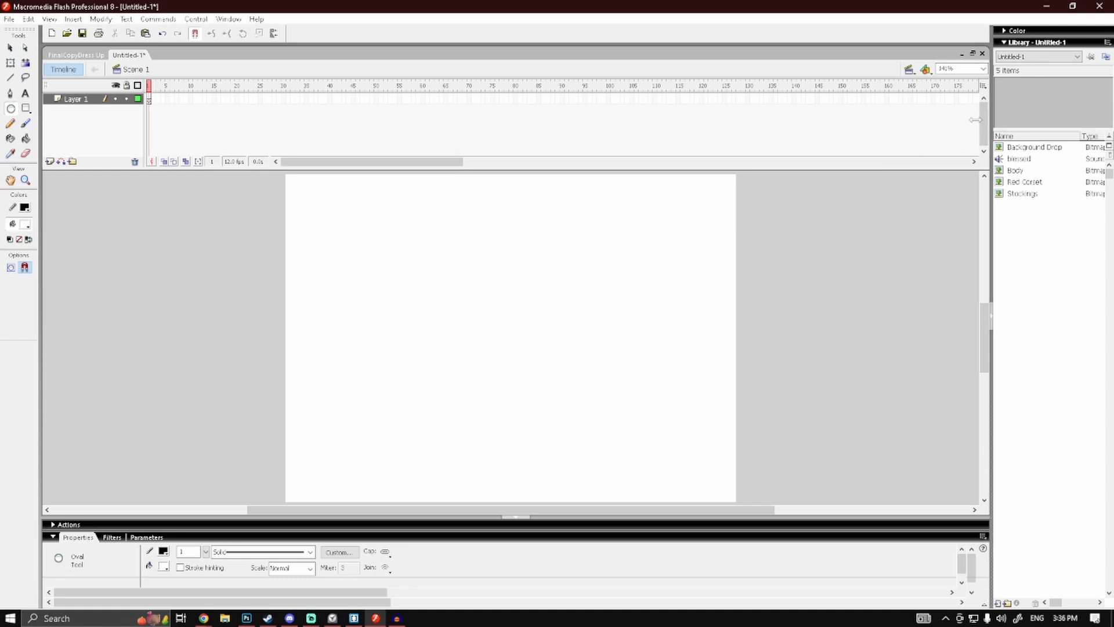
Step: Sort the library items by type and preview the Background Drop bitmap
drag(990, 121, 914, 122)
click(1014, 138)
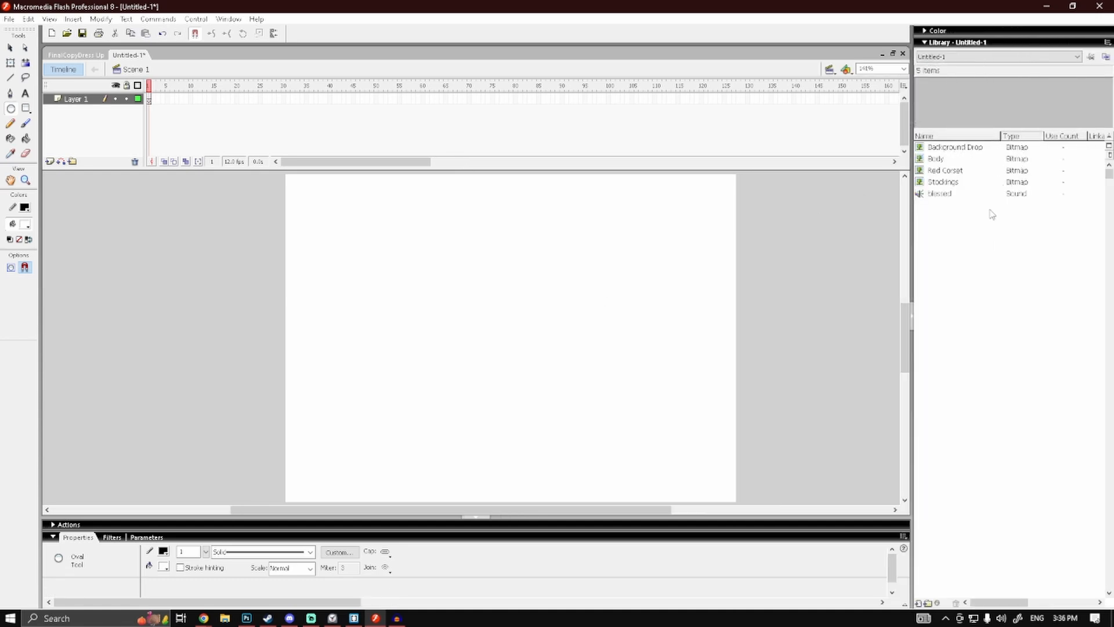
click(10, 47)
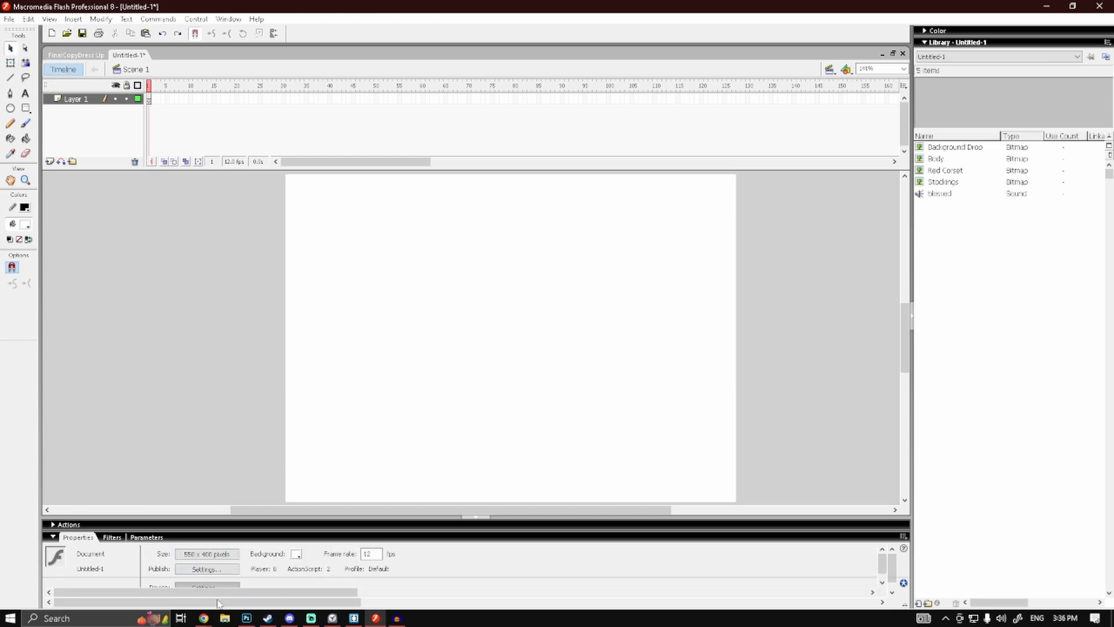
click(954, 148)
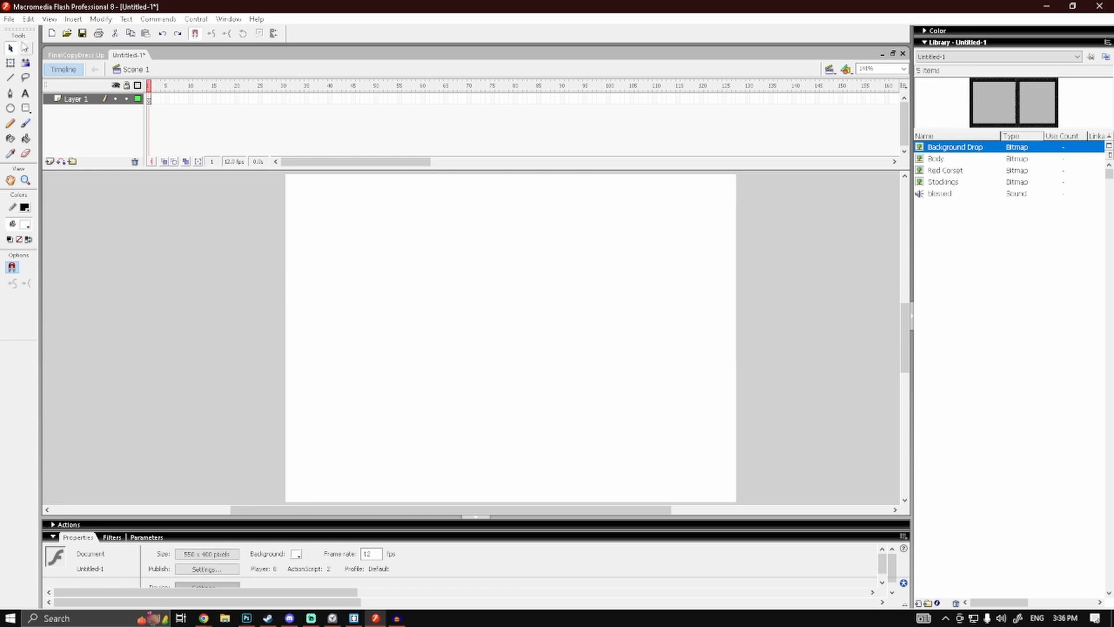
Step: Set the document dimensions to 1920 x 1080 pixels
click(12, 50)
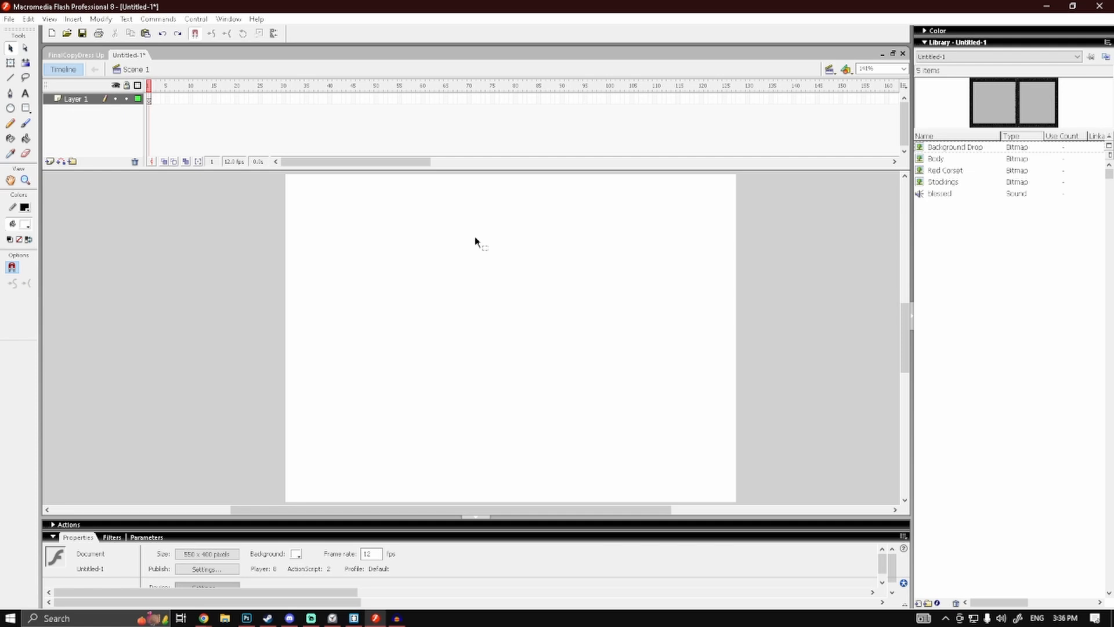
click(202, 554)
text(1920)
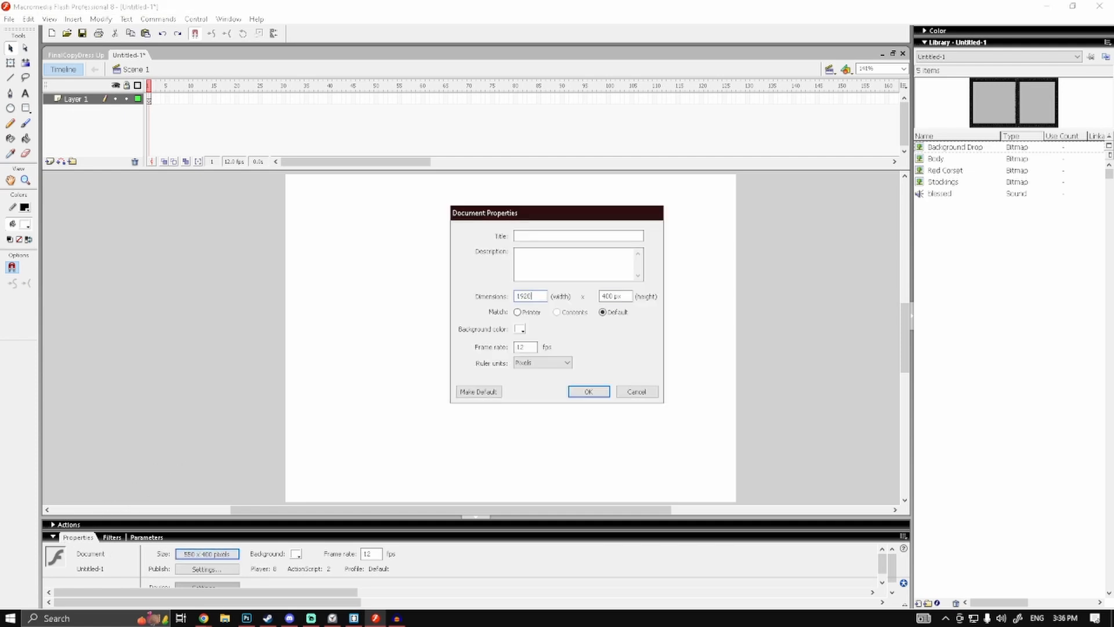
key(Return)
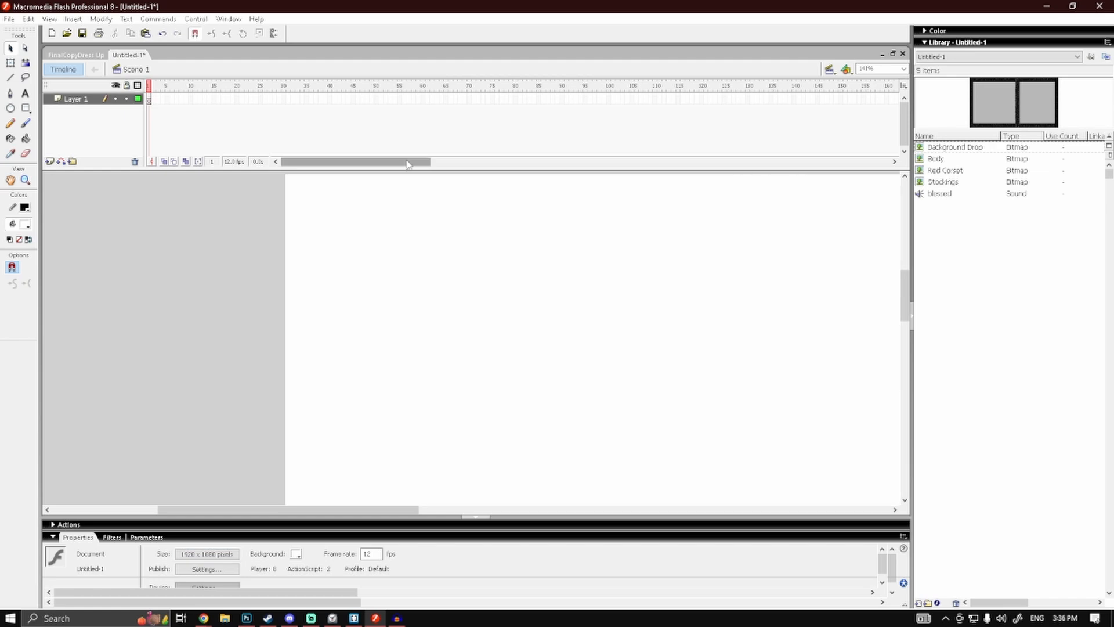
key(ctrl+minus)
key(ctrl+minus)
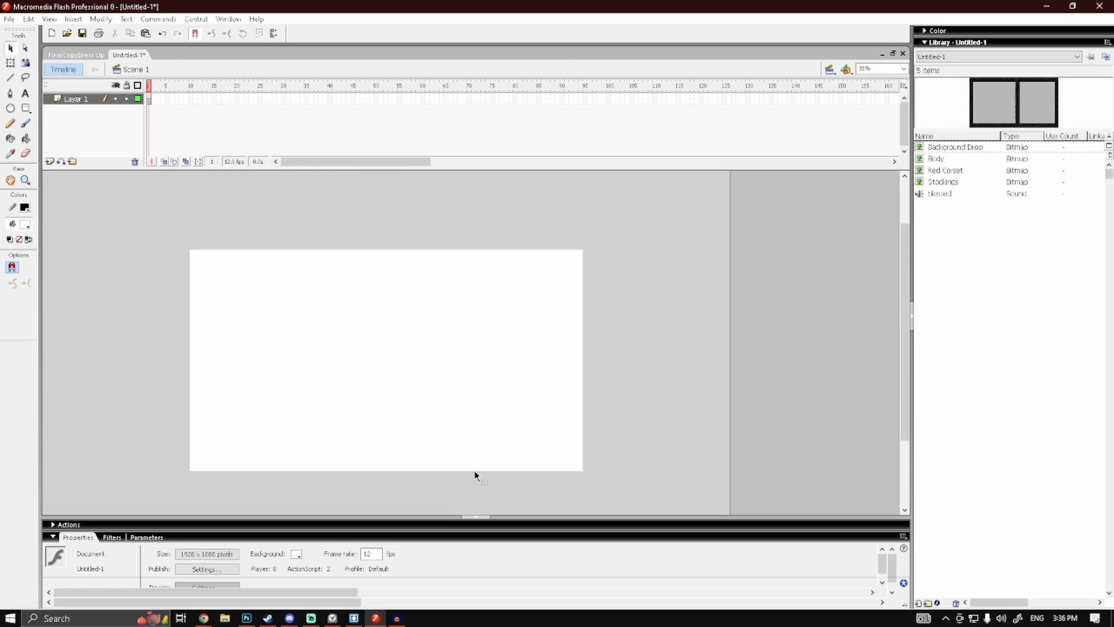
Step: Place Background Drop over the whole stage, Body in its right frame, and Red Corset above Stockings in its left frame
drag(954, 147, 388, 364)
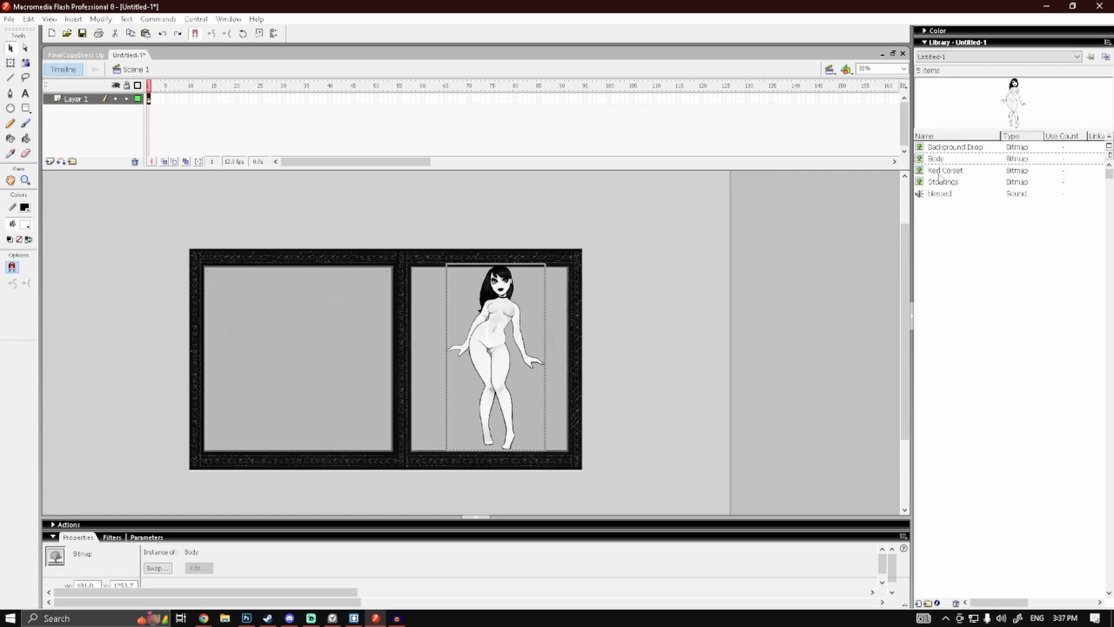
drag(945, 171, 377, 286)
drag(941, 183, 366, 364)
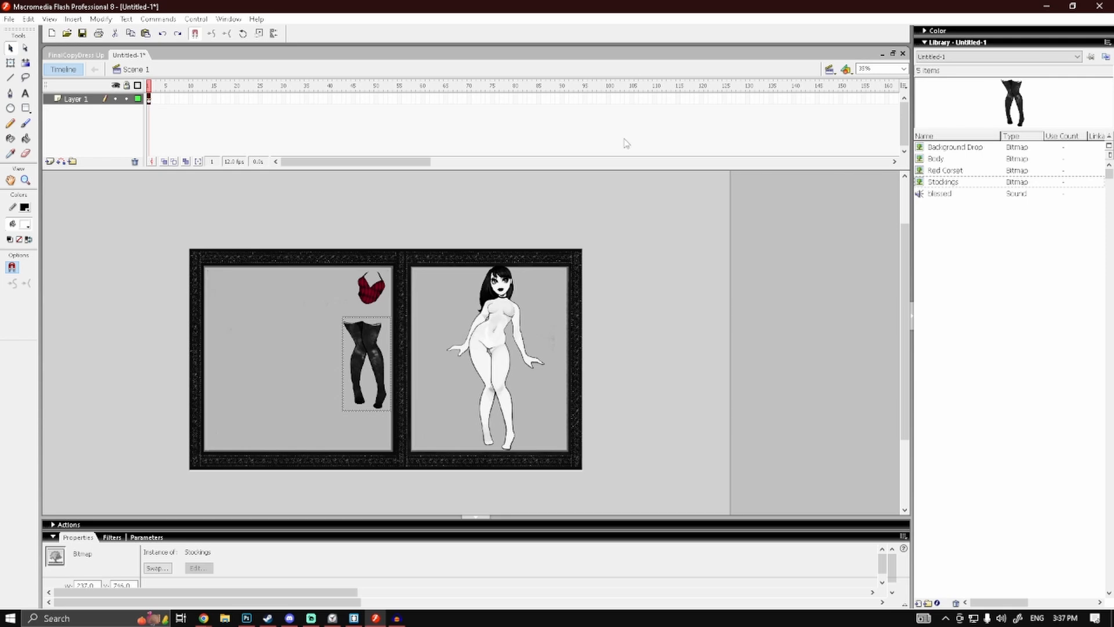
click(669, 256)
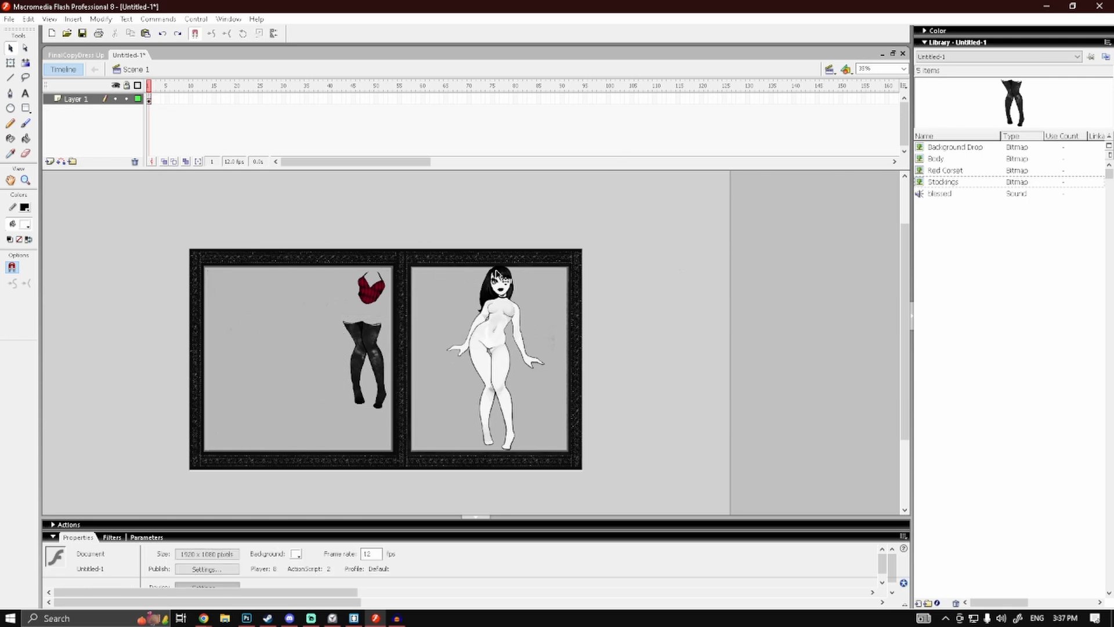
Step: Convert the Background Drop bitmap on the stage to a Graphic symbol named "asdasd"
click(262, 286)
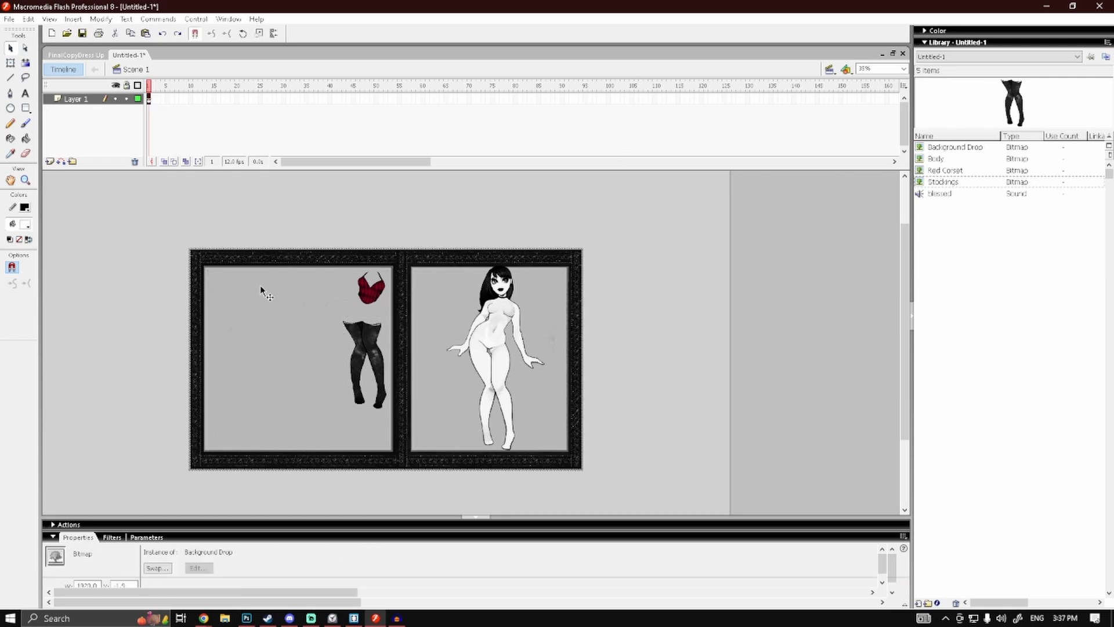
right_click(260, 285)
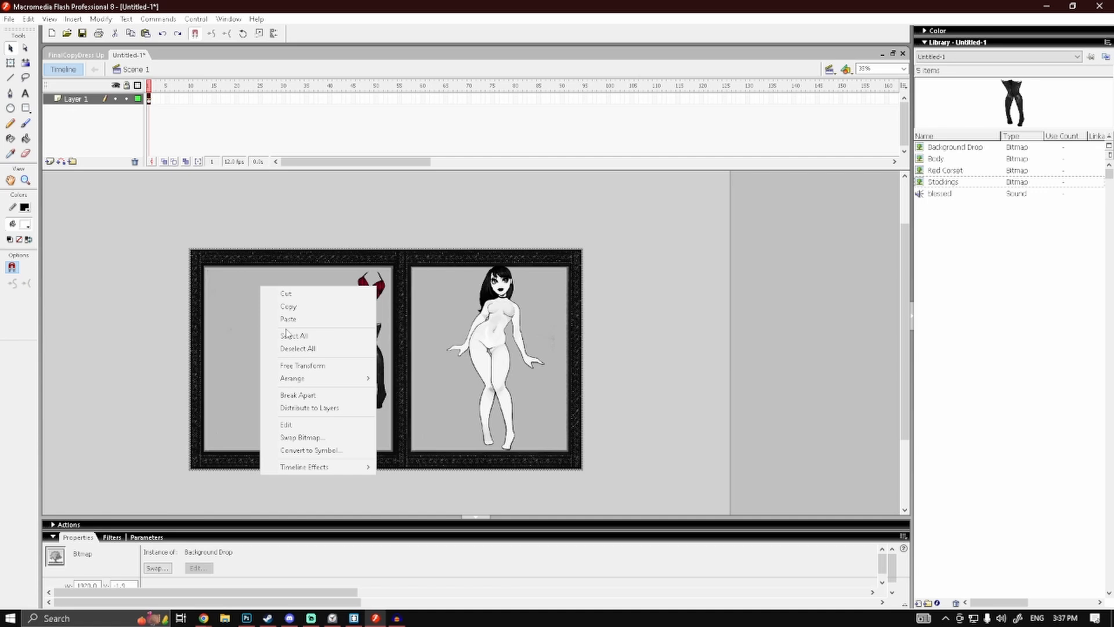
click(301, 451)
drag(518, 191, 387, 186)
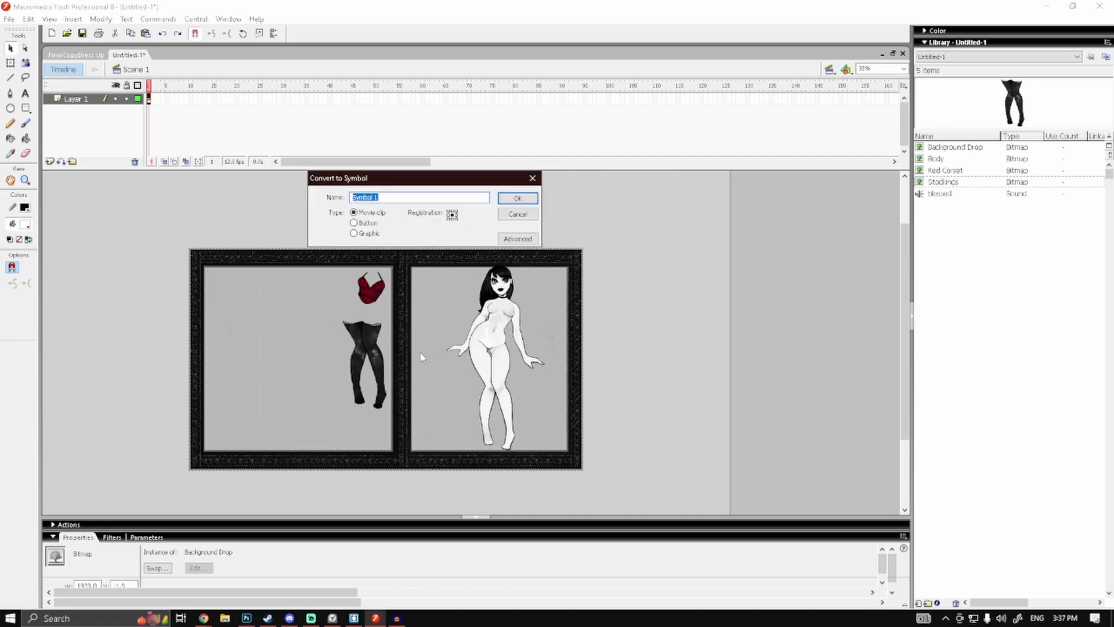
click(354, 233)
triple_click(423, 198)
text(asdf)
key(Return)
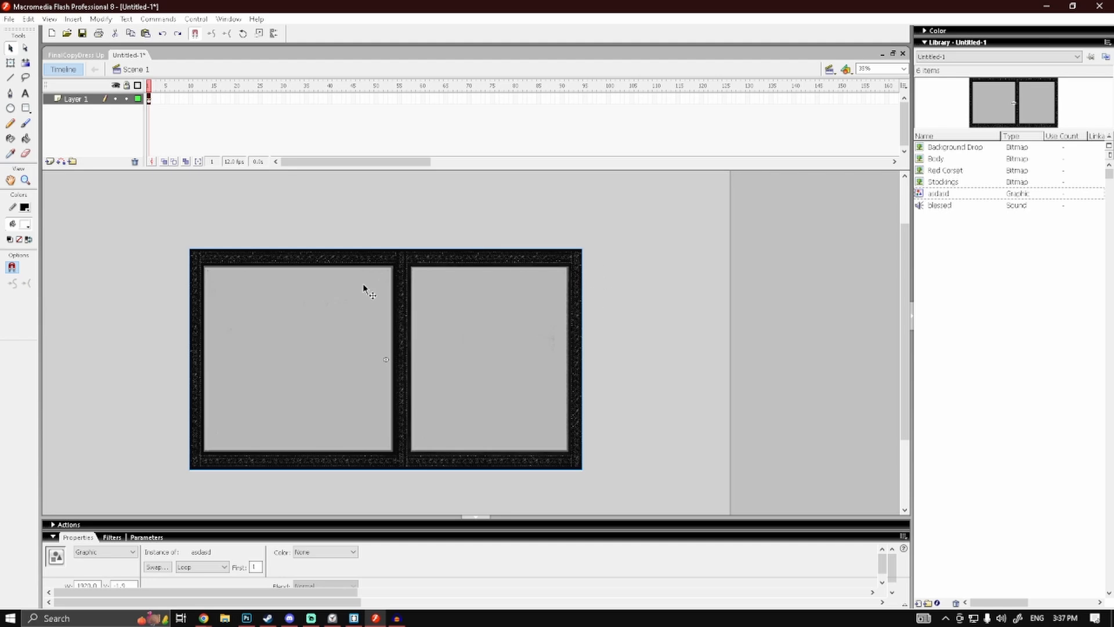
Step: Send the framed background symbol to the back of the stacking order, behind the body and clothing, and deselect it
right_click(271, 313)
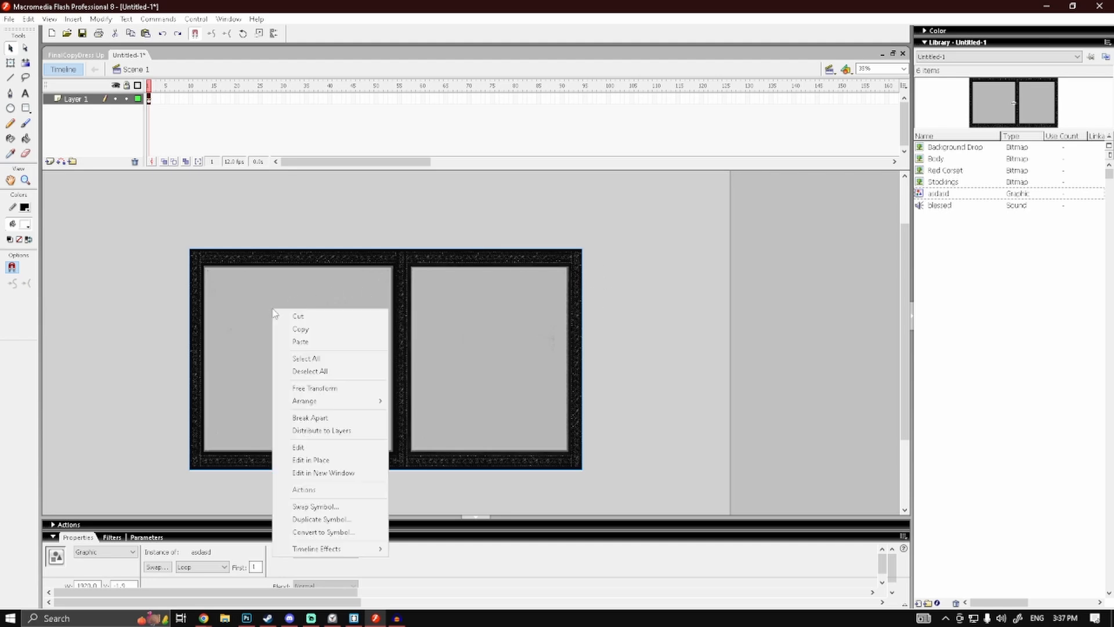
mouse_move(369, 406)
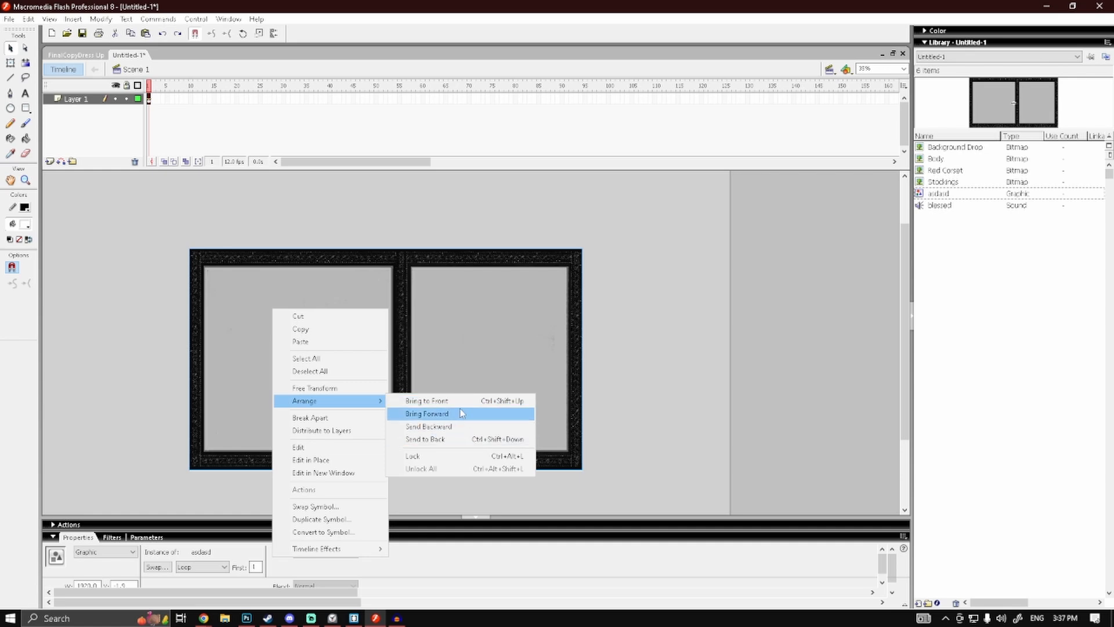
click(436, 441)
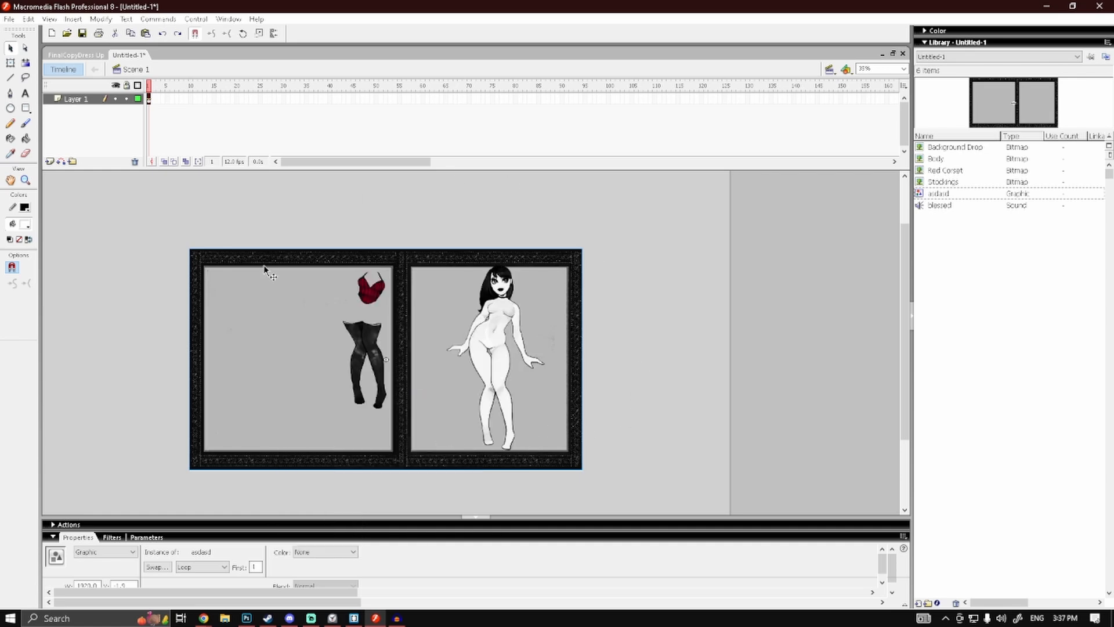
click(606, 377)
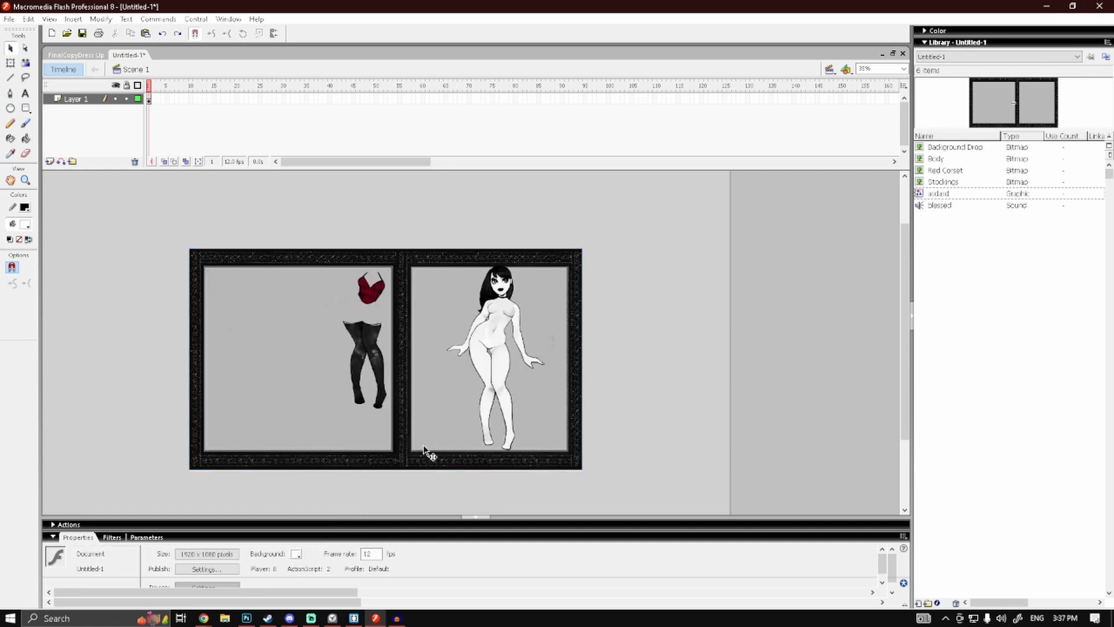
Step: Convert the Body bitmap in the right frame to a Graphic symbol named "sfdsdf"
click(493, 318)
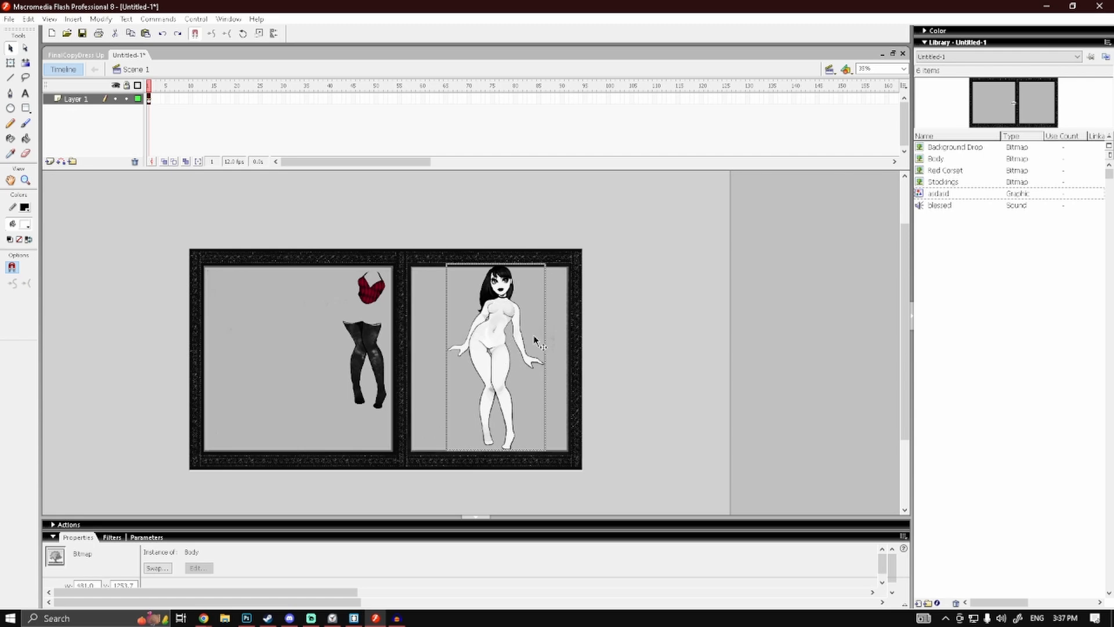
right_click(494, 323)
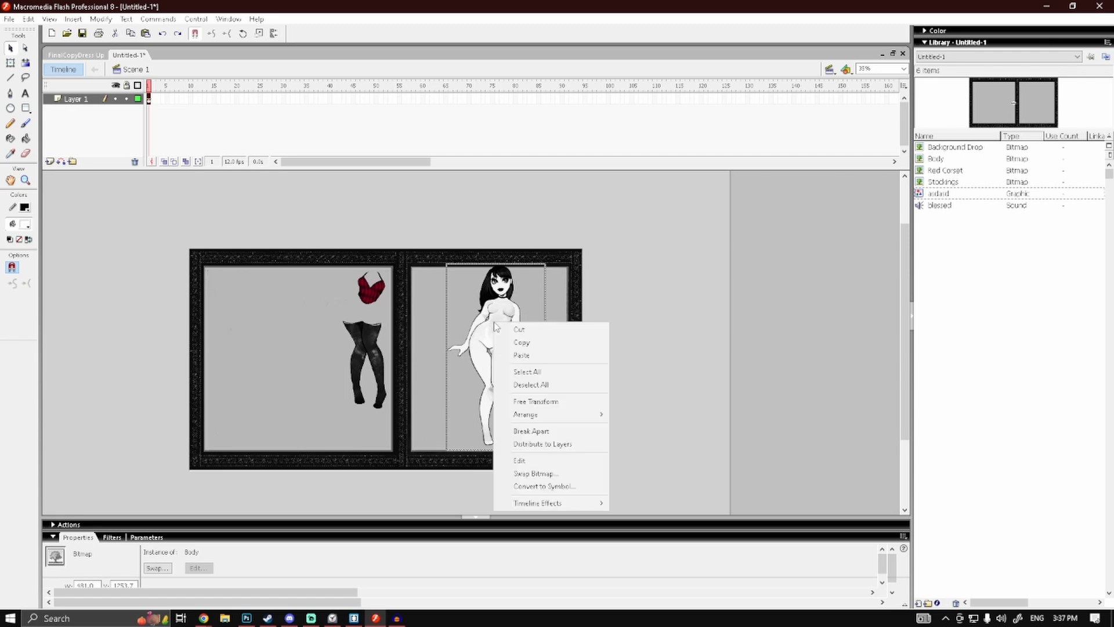
click(534, 485)
text(sfdsd)
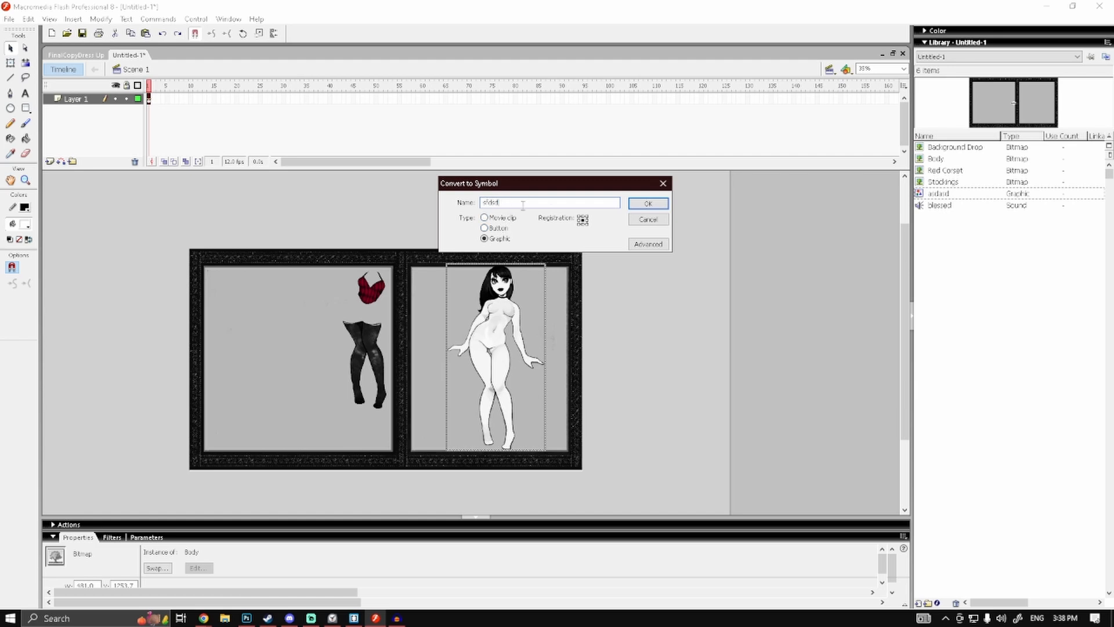
text(f)
click(648, 203)
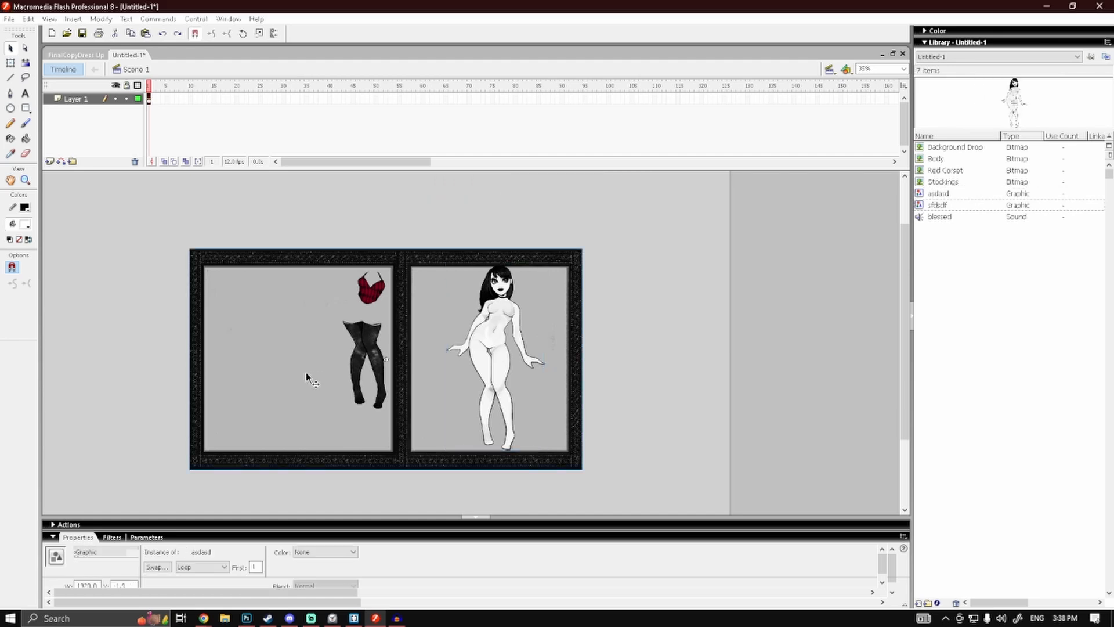
Step: Reposition the Stockings and Red Corset bitmaps side by side nearer the middle of the left frame
drag(343, 332, 255, 373)
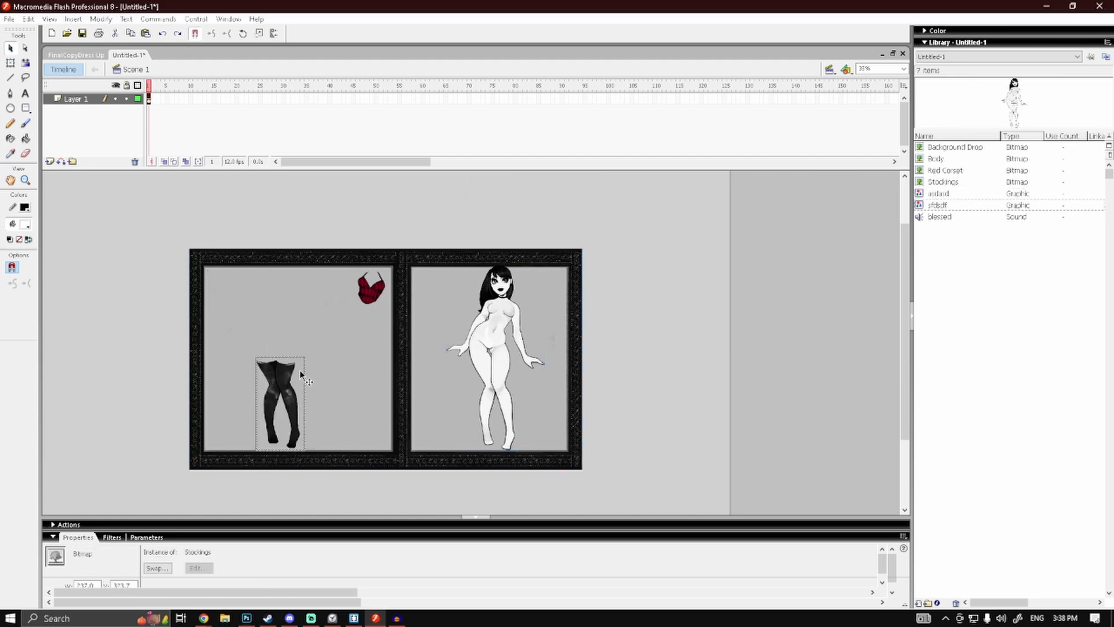
drag(370, 295, 348, 338)
drag(281, 380, 296, 350)
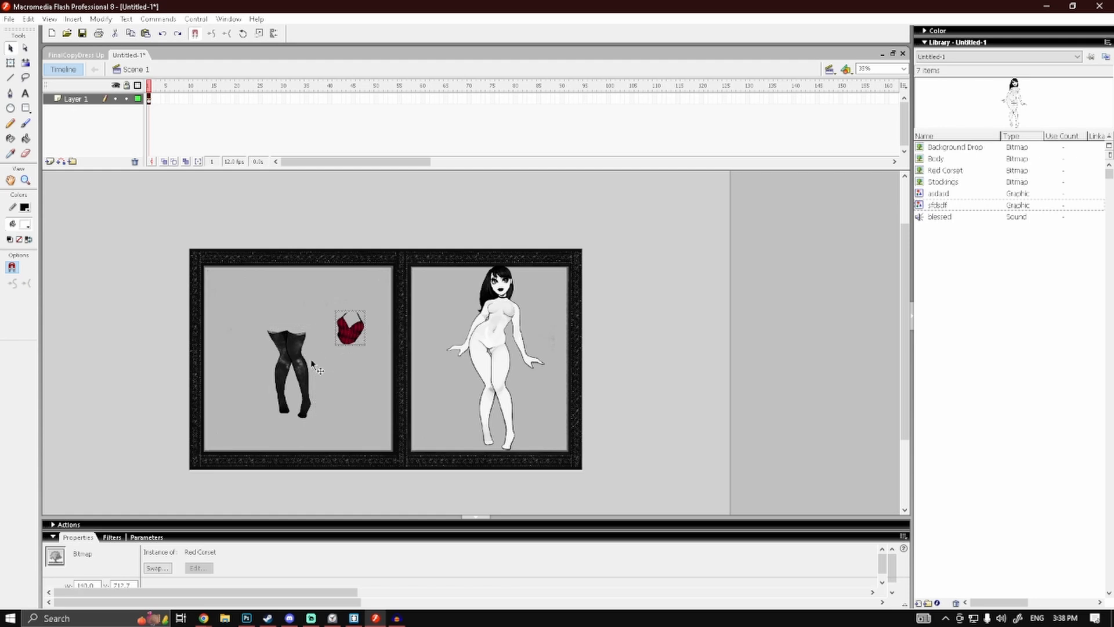
Step: Convert the Stockings bitmap to a Movie clip symbol named "sadasd"
right_click(295, 346)
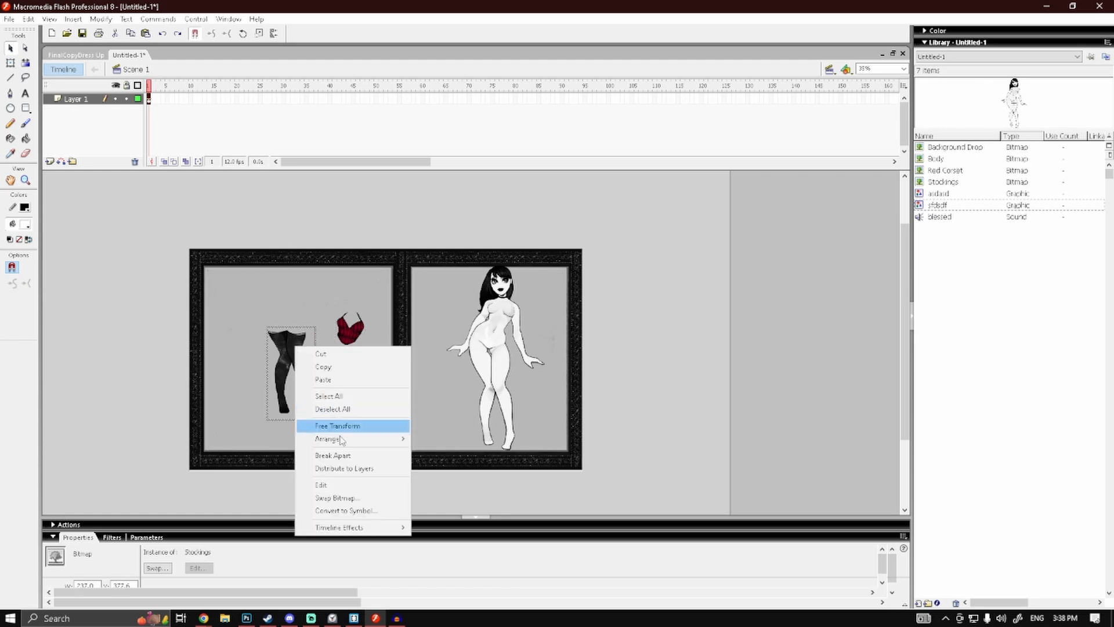
click(355, 511)
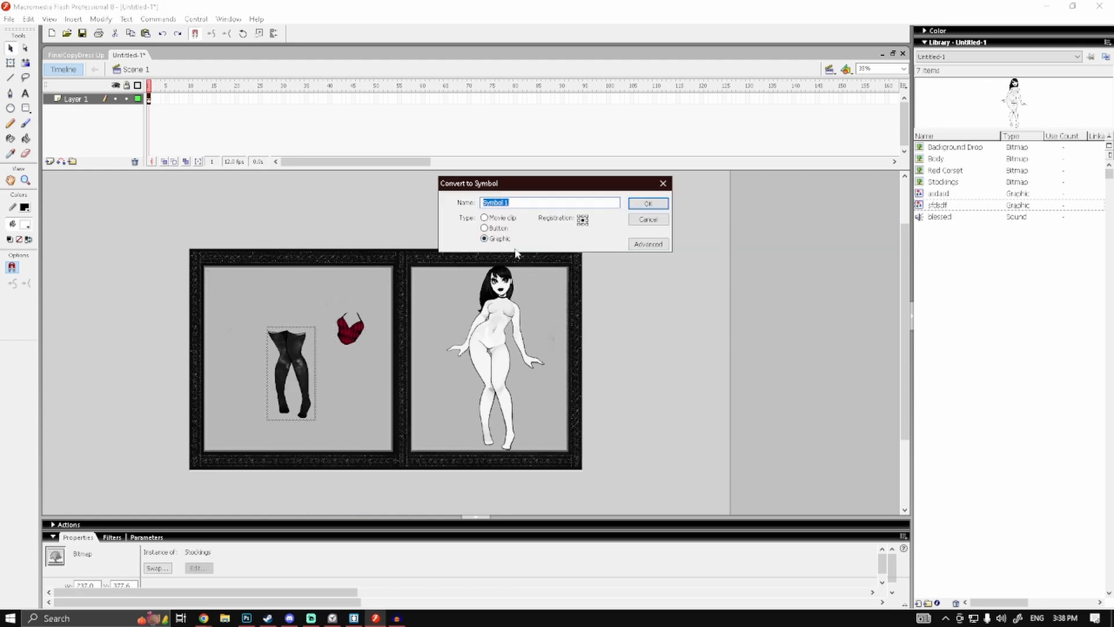
click(500, 218)
double_click(498, 203)
text(sadasd)
click(648, 203)
Step: Convert the Red Corset bitmap to a Movie clip symbol named "sadas" and place it just right of the stockings
right_click(350, 336)
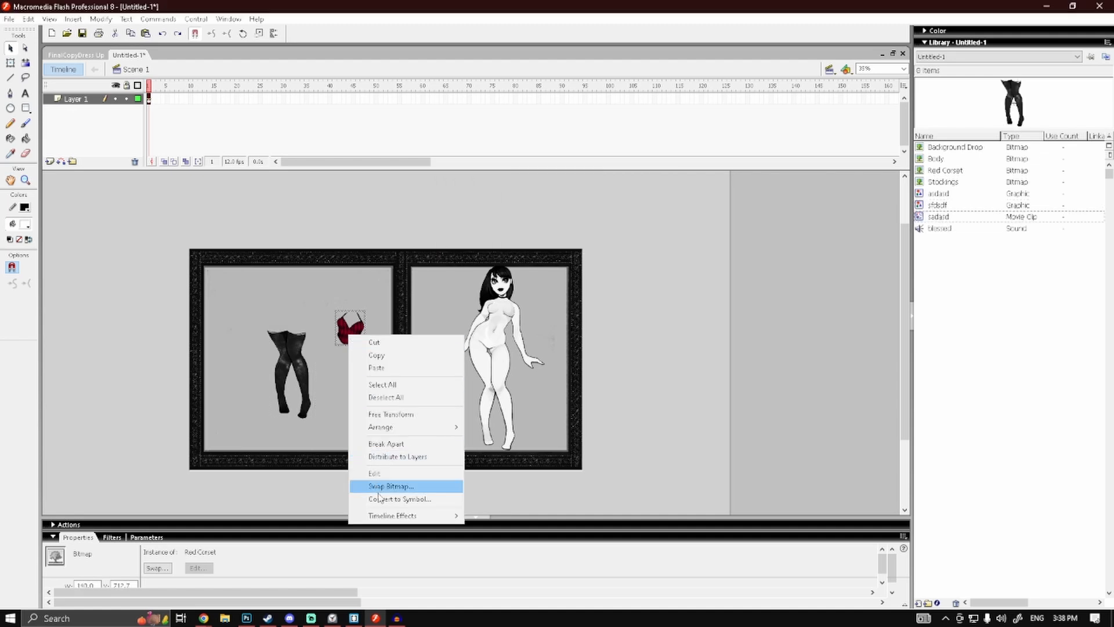
click(395, 498)
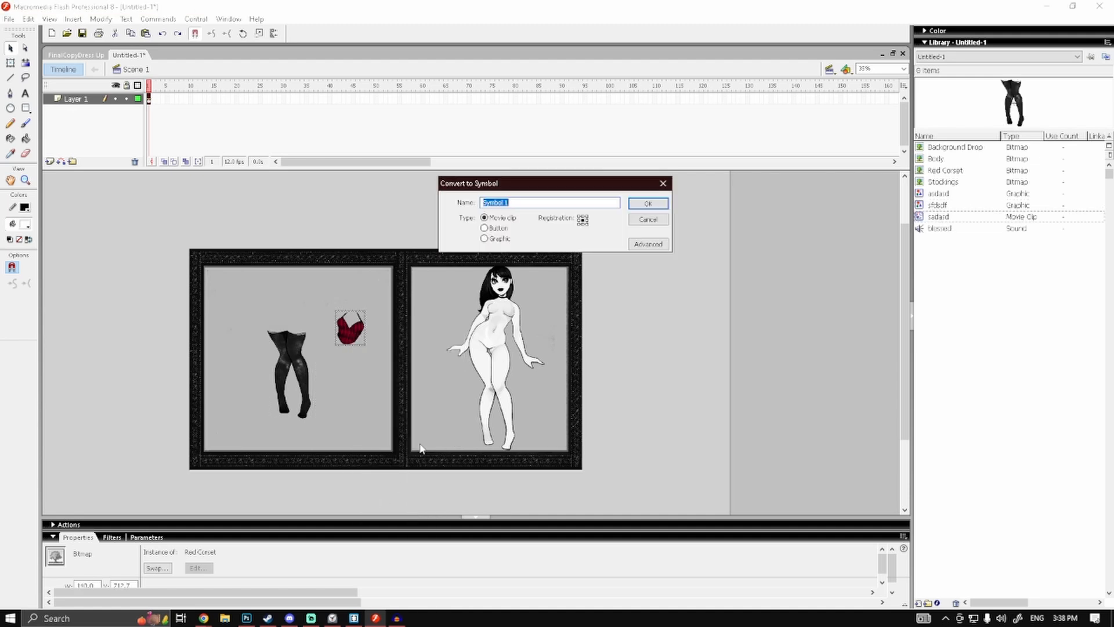
text(sadas)
click(648, 203)
drag(380, 376, 330, 347)
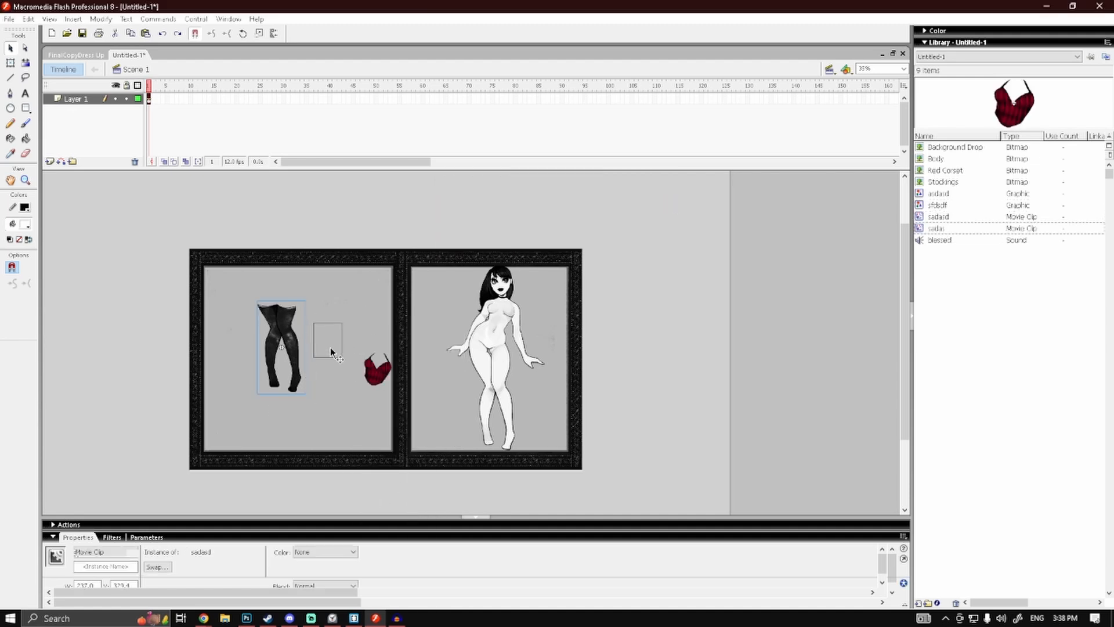
Step: Add ActionScript to the stockings: on (press) startDrag (""), dragging = true; on (release,releaseOutside) stopDrag (), dragging = false; and check its syntax
click(273, 347)
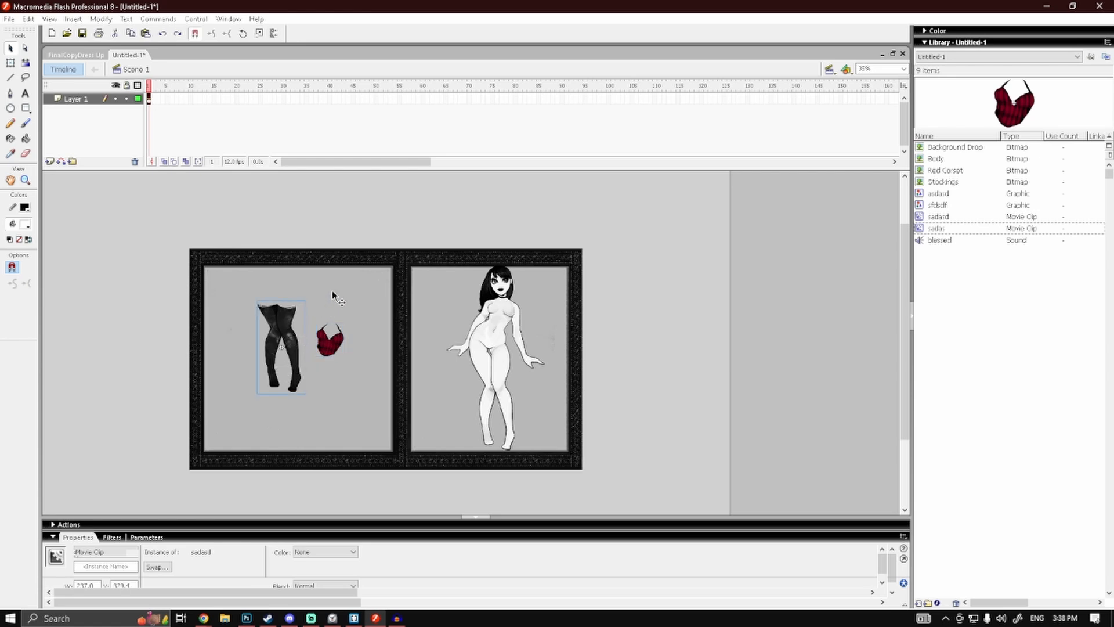
key(F9)
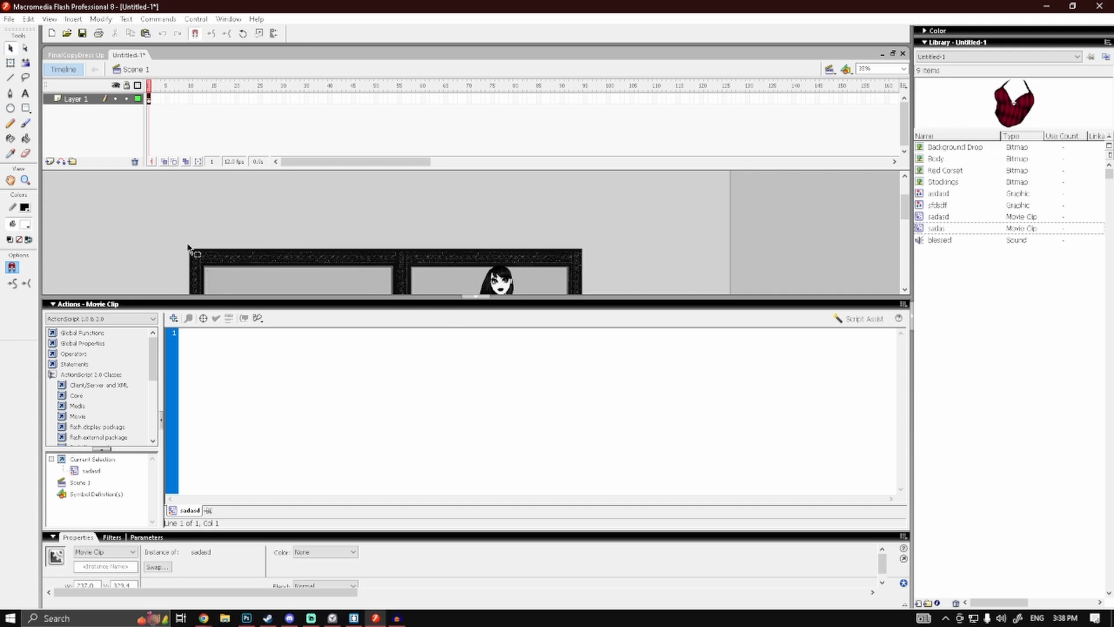
click(228, 19)
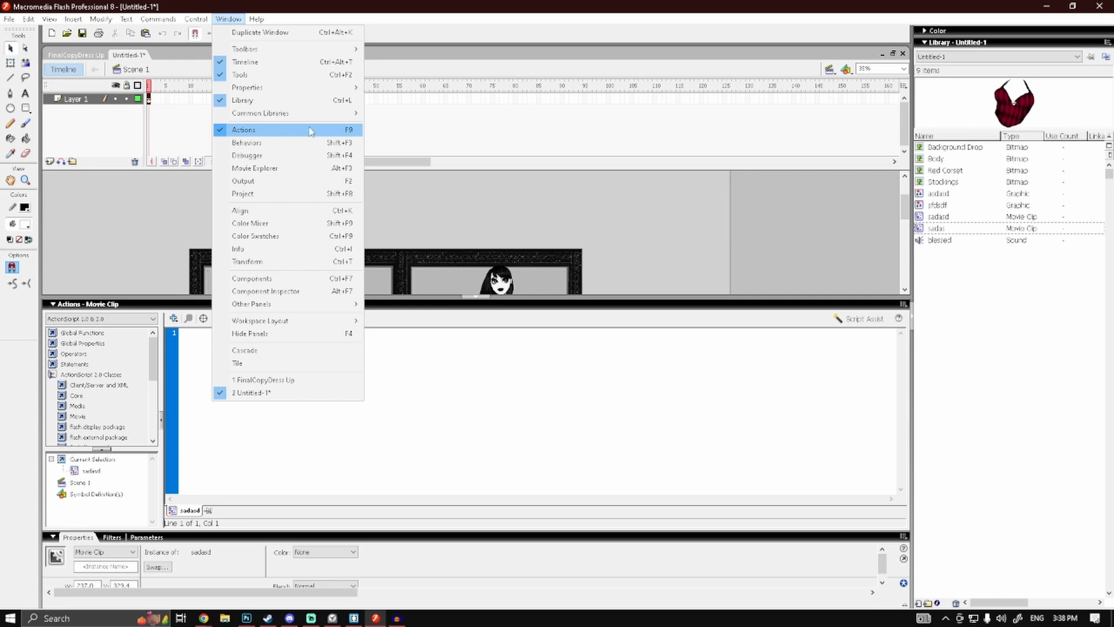
click(459, 359)
scroll(452, 261, down, 3)
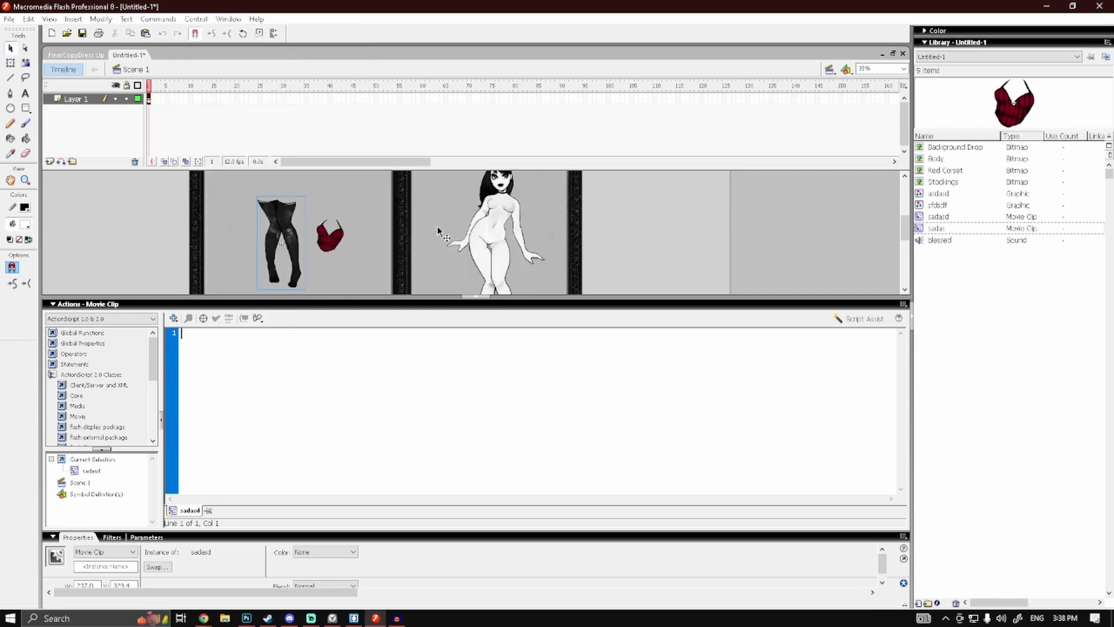
click(476, 255)
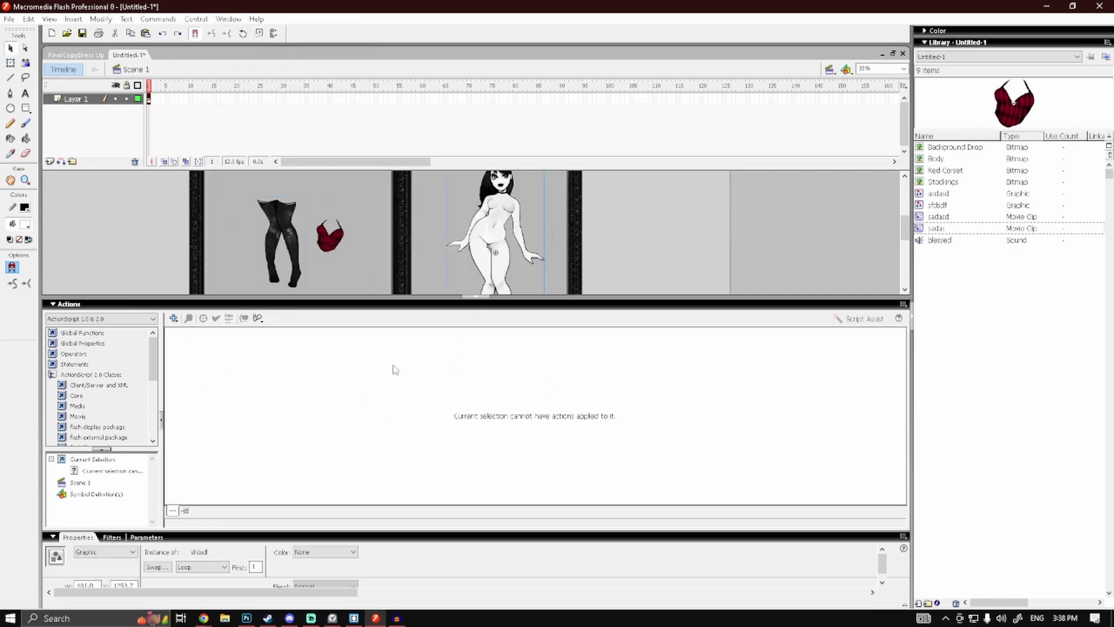
click(290, 227)
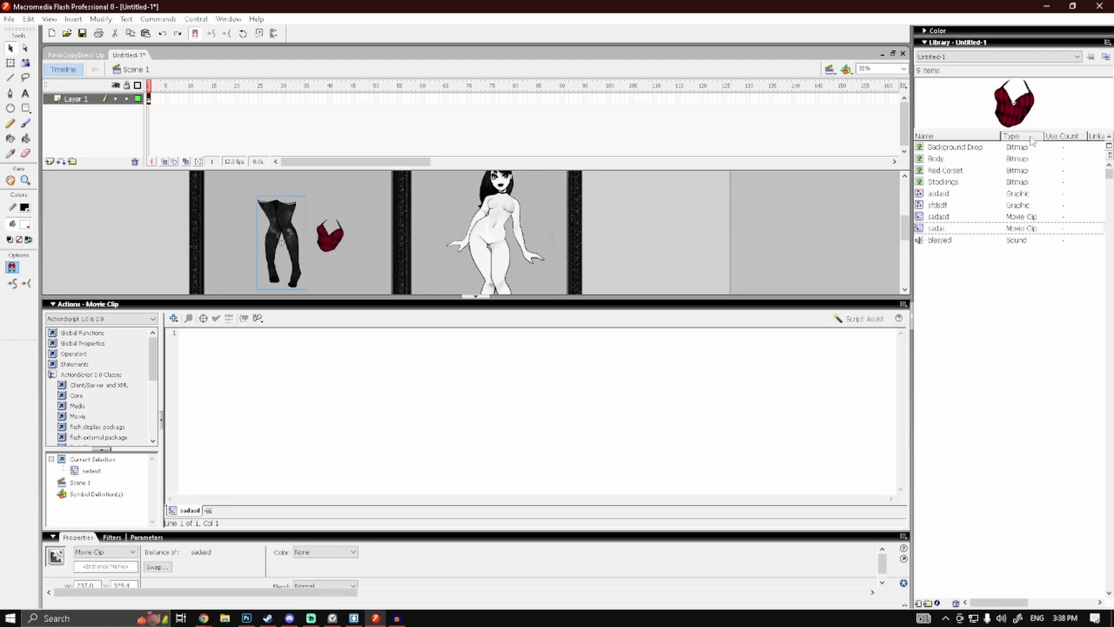
click(223, 335)
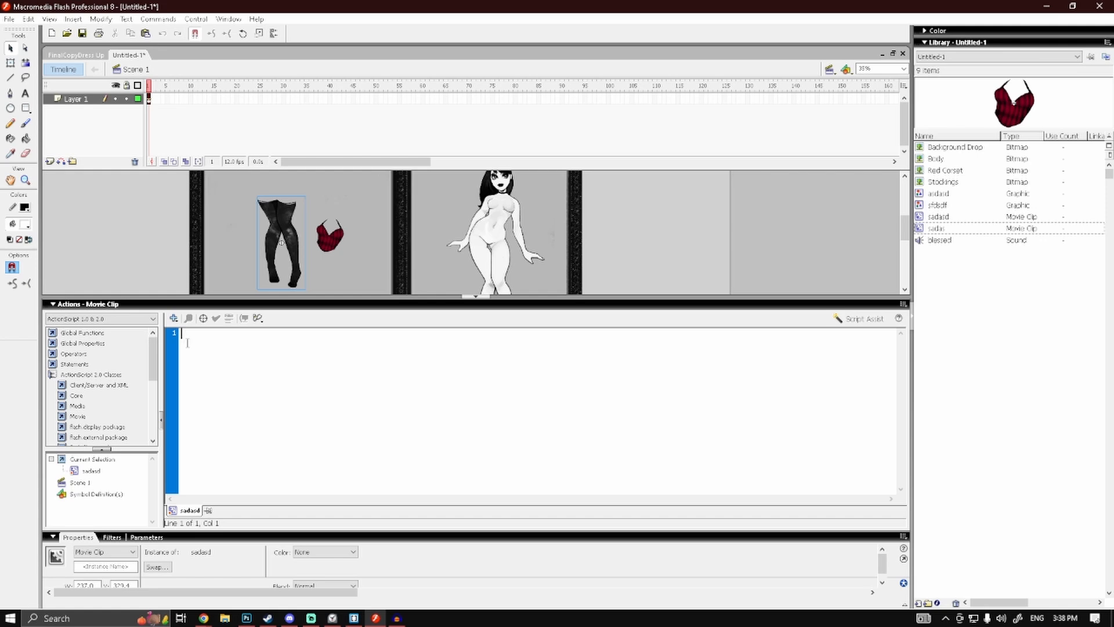
text(on (press) { startDrag ("") dragging = true } on (release,releaseOutside) { stopDrag () dragging = false })
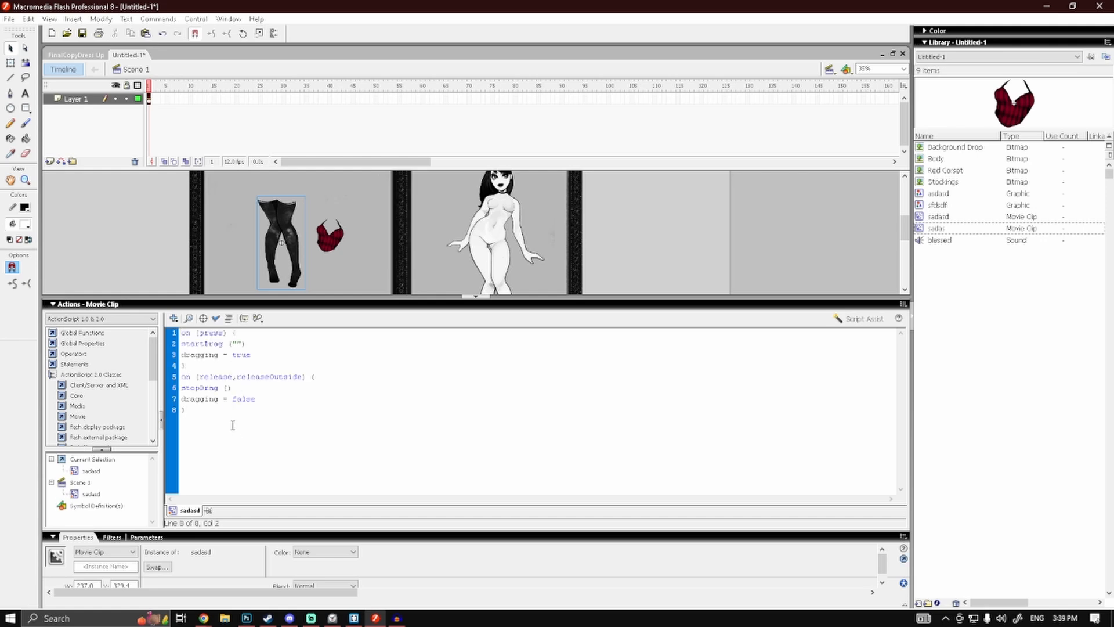
click(215, 318)
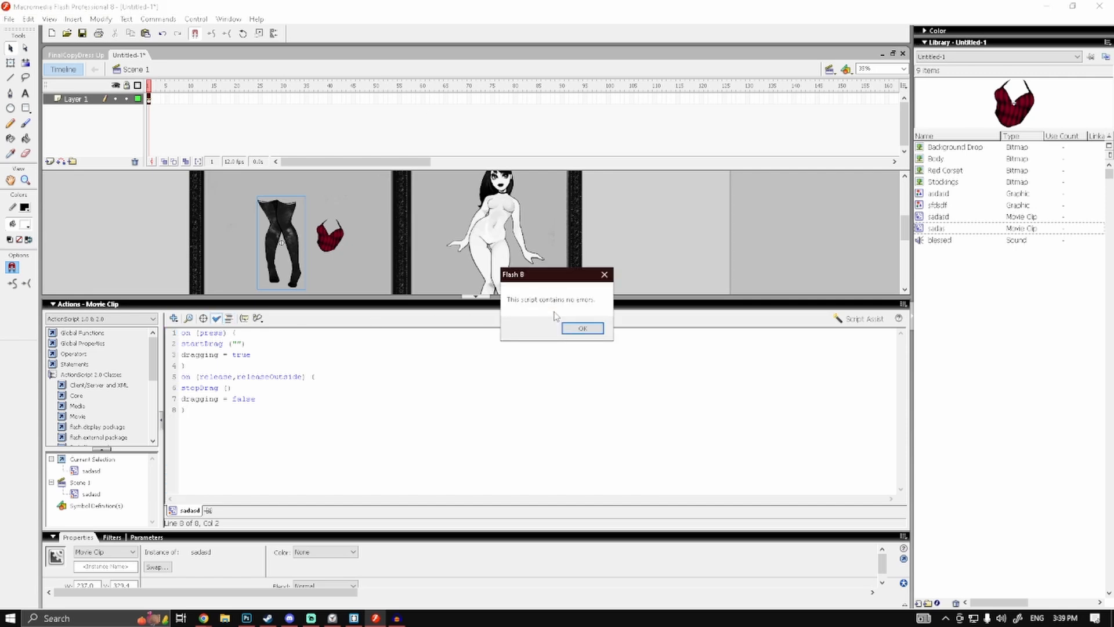
click(582, 328)
Step: Give the red corset the same script, with startDrag ("") on press and stopDrag () on release,releaseOutside, and check its syntax
click(328, 330)
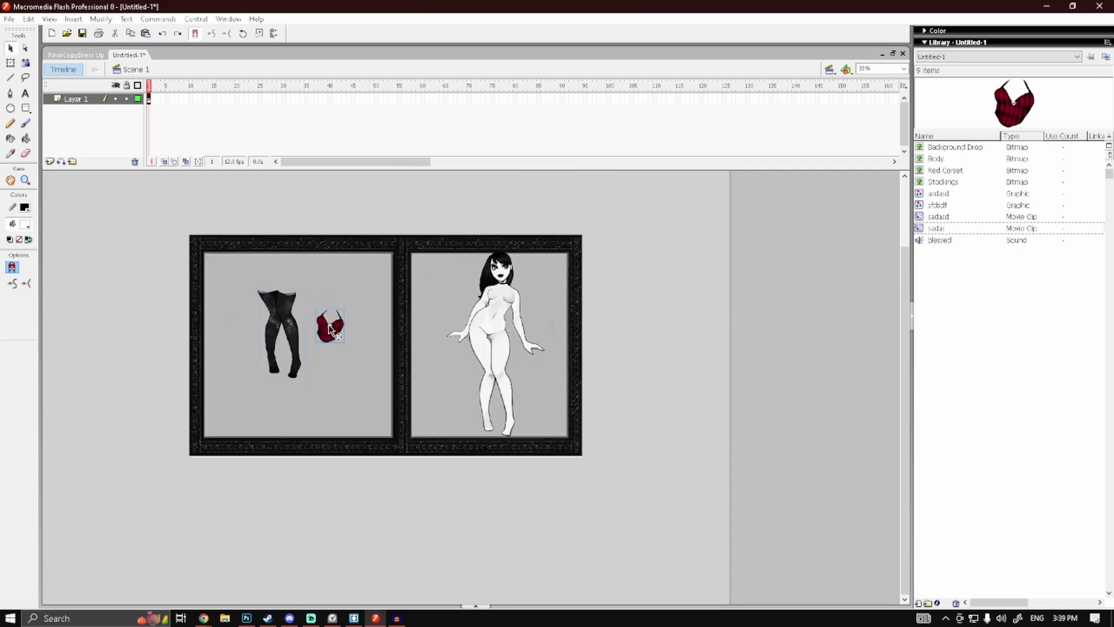
key(F9)
text(on (press) { startDrag ("") dragging = true } on (release,releaseOutside) { stopDrag () dragging = false })
click(217, 319)
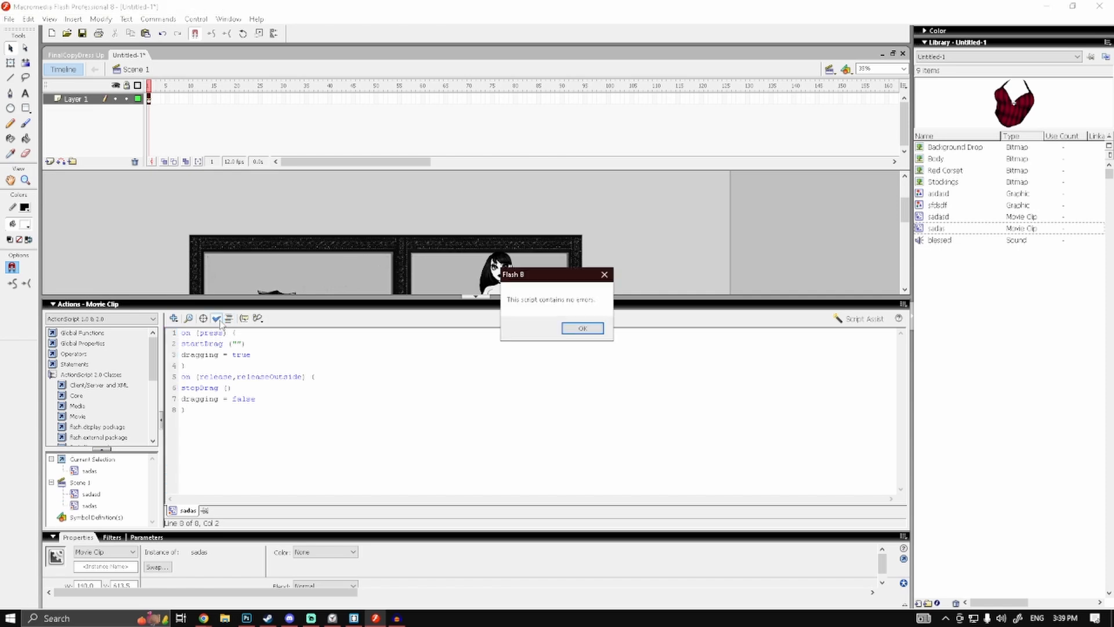
click(583, 328)
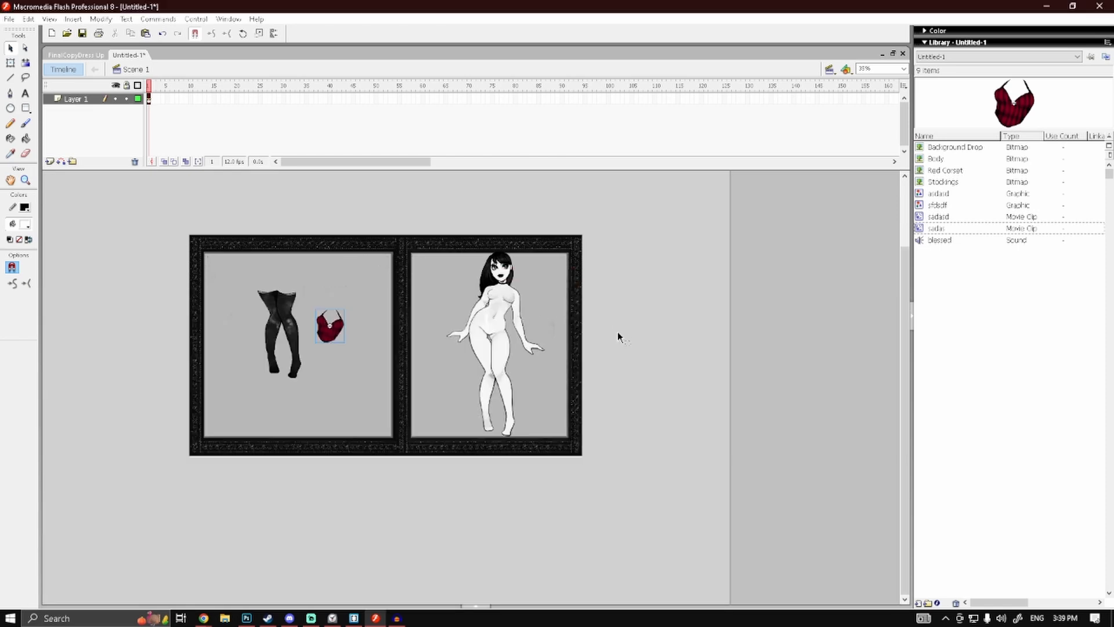
Step: Test the movie by moving the stockings and corset onto the body, and close the preview
click(618, 332)
key(ctrl+Return)
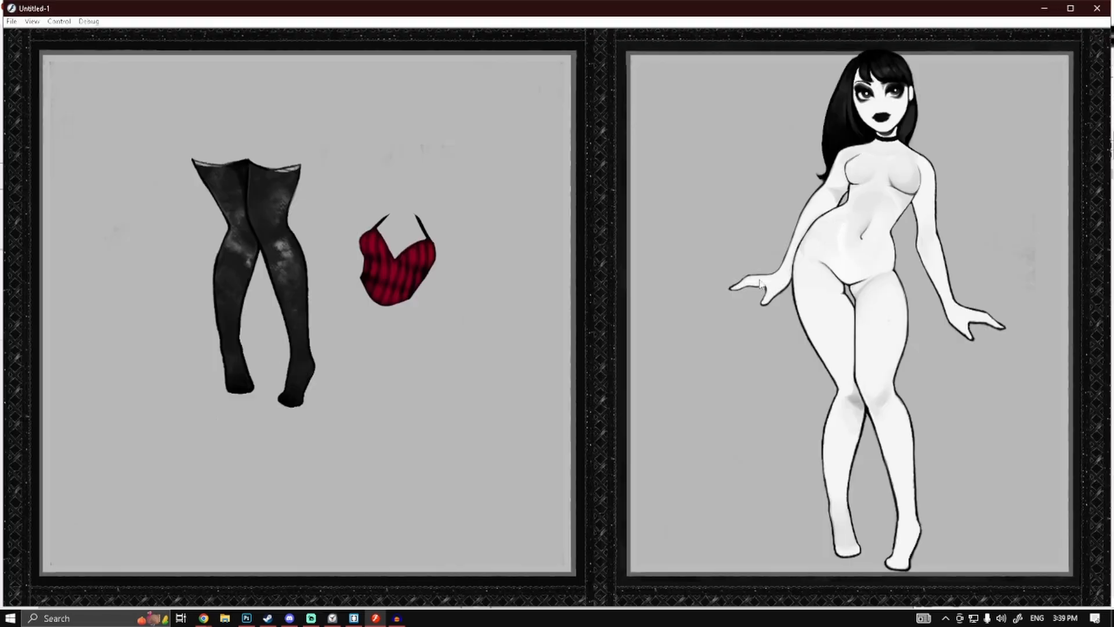
click(282, 205)
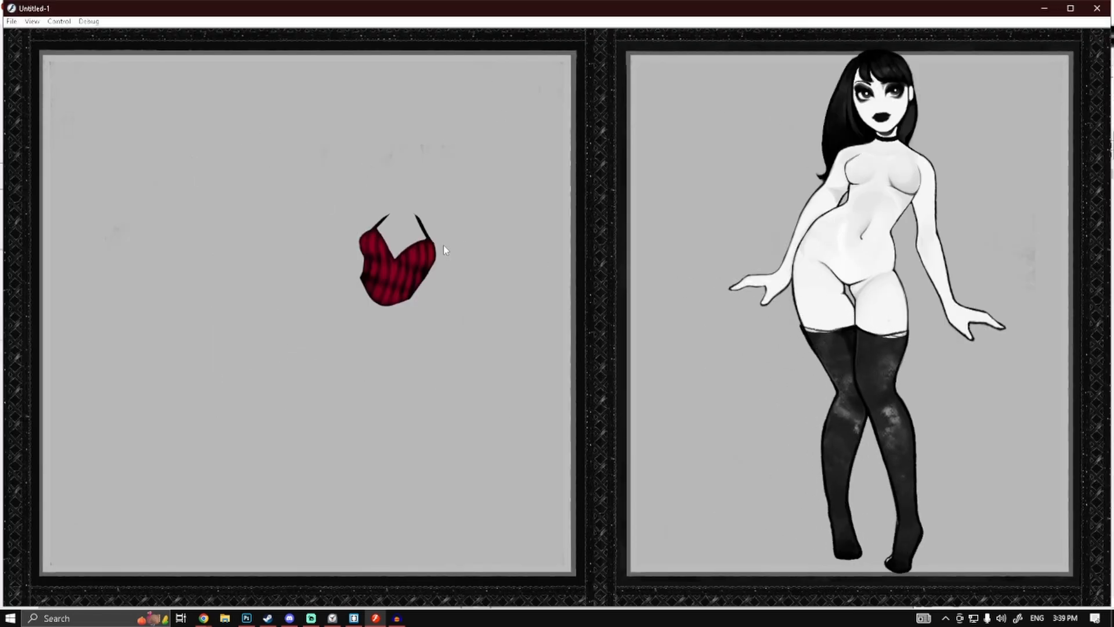
click(401, 268)
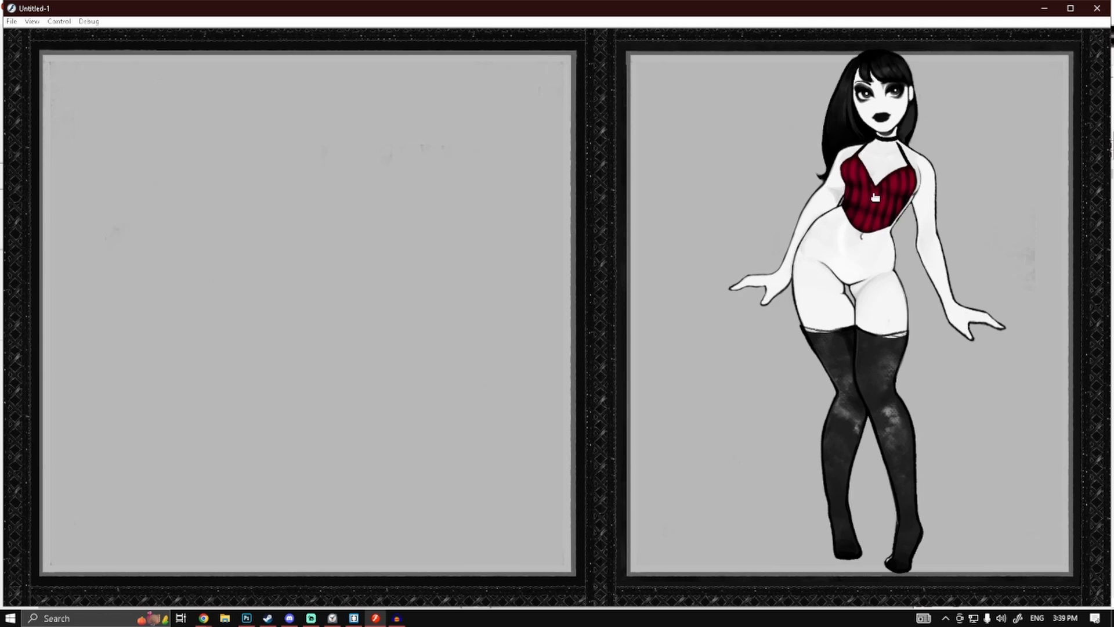
key(ctrl+w)
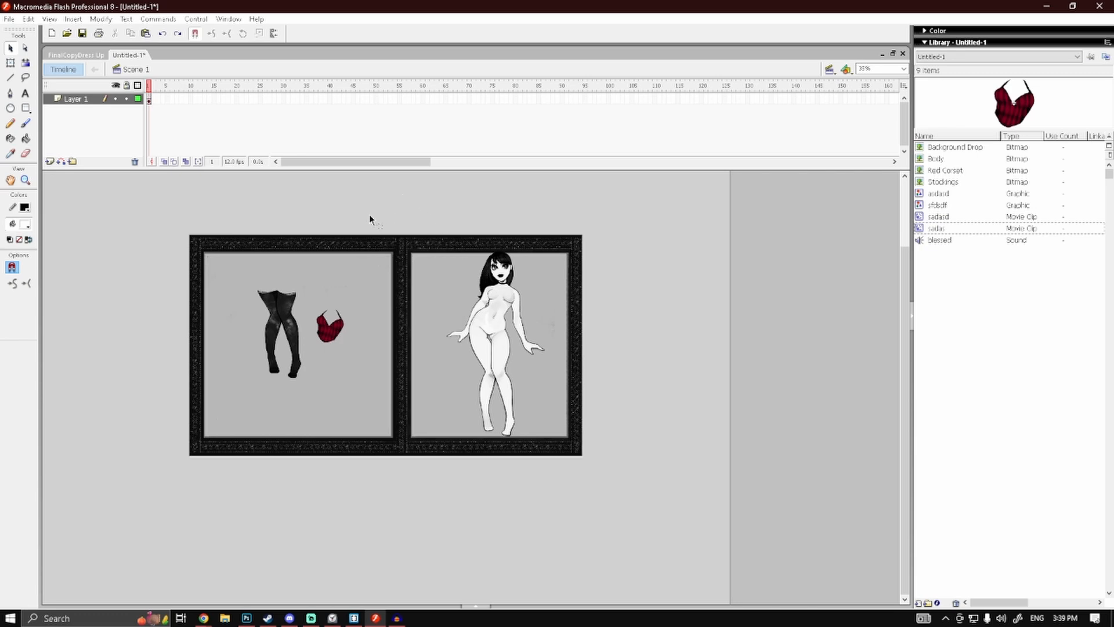
Step: Place the flat blue play and flat blue stop buttons from the common Buttons library's playback flat folder beside the body
scroll(367, 207, up, 1)
scroll(342, 217, down, 1)
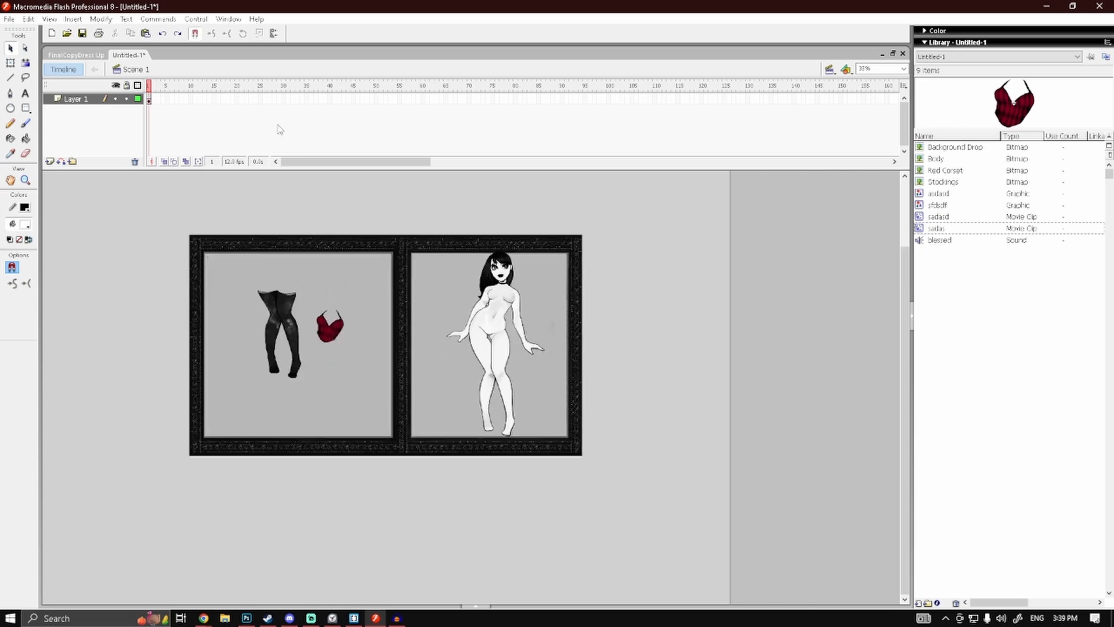
click(229, 19)
mouse_move(297, 113)
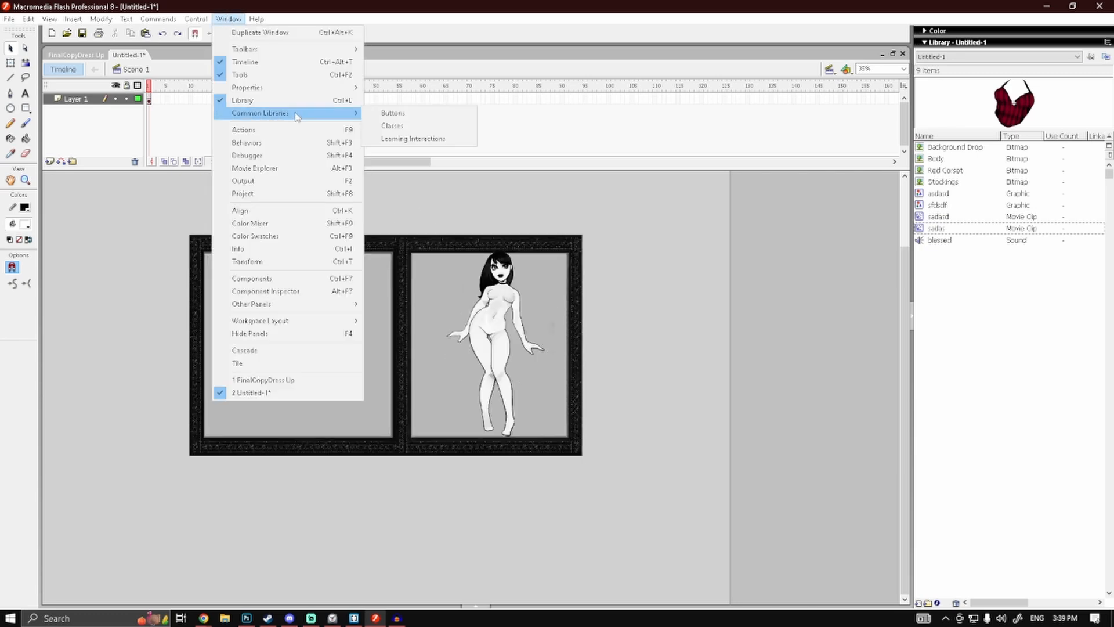
click(402, 115)
scroll(578, 384, down, 3)
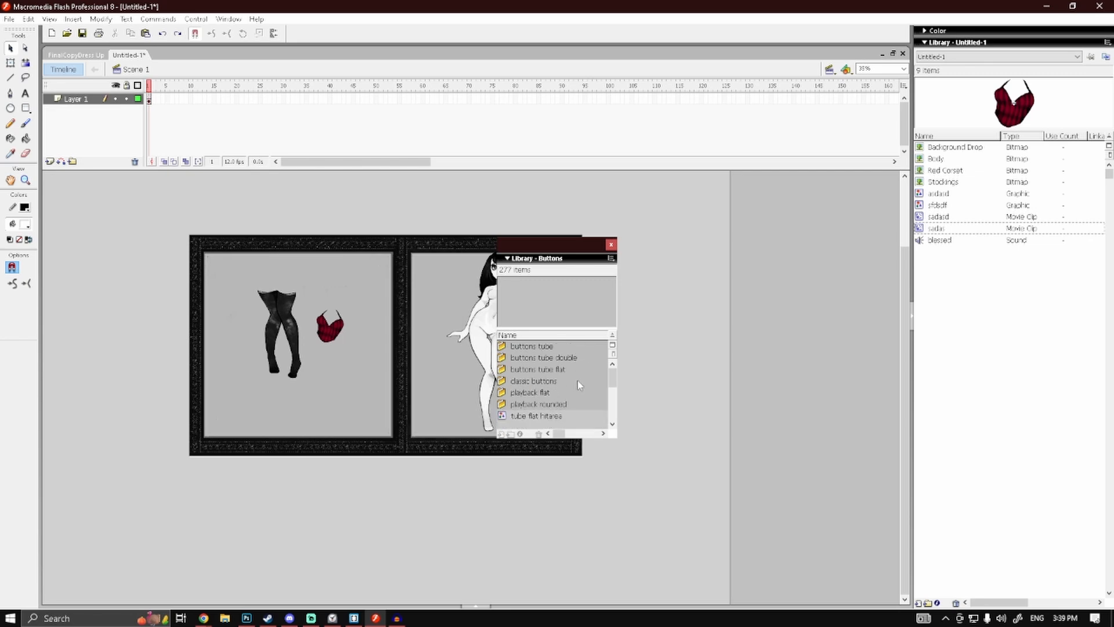
click(502, 395)
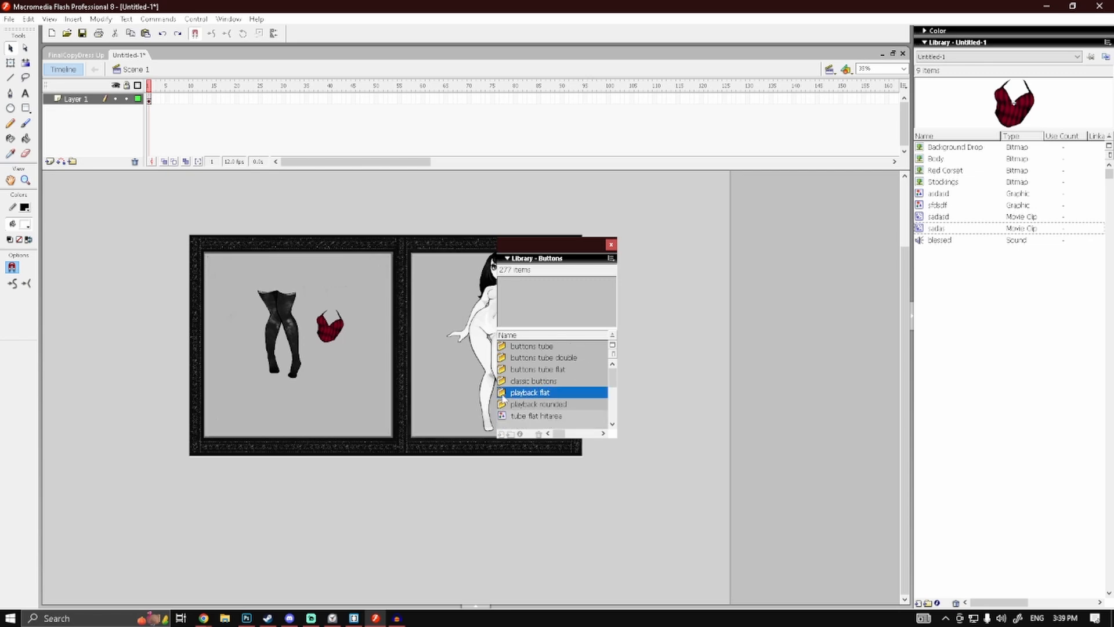
double_click(502, 394)
scroll(558, 388, down, 2)
click(558, 384)
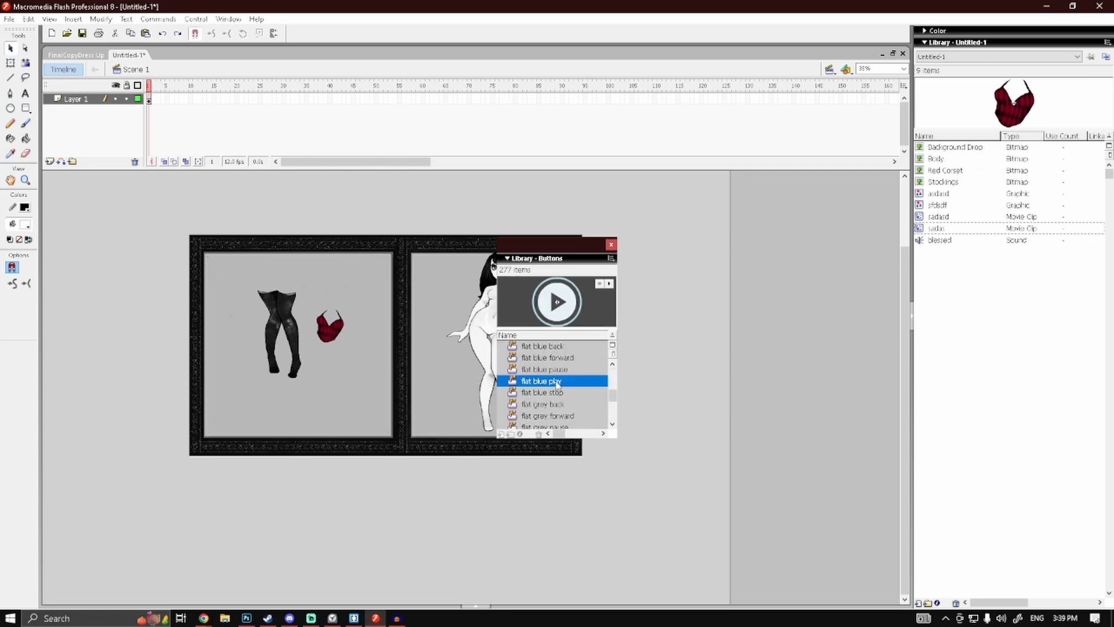
drag(436, 350, 433, 351)
drag(513, 392, 436, 367)
click(610, 244)
Step: Display the selected button's properties, move the stop button closer to the play button, and collapse the script editor
key(ctrl+equal)
key(ctrl+equal)
key(ctrl+equal)
key(ctrl+equal)
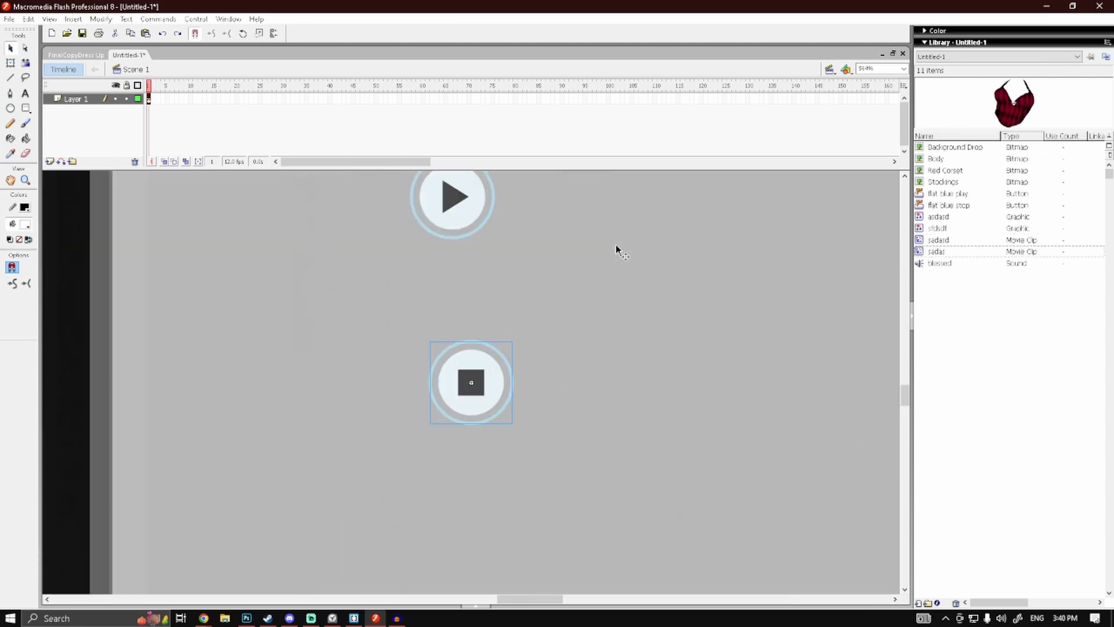
key(ctrl+minus)
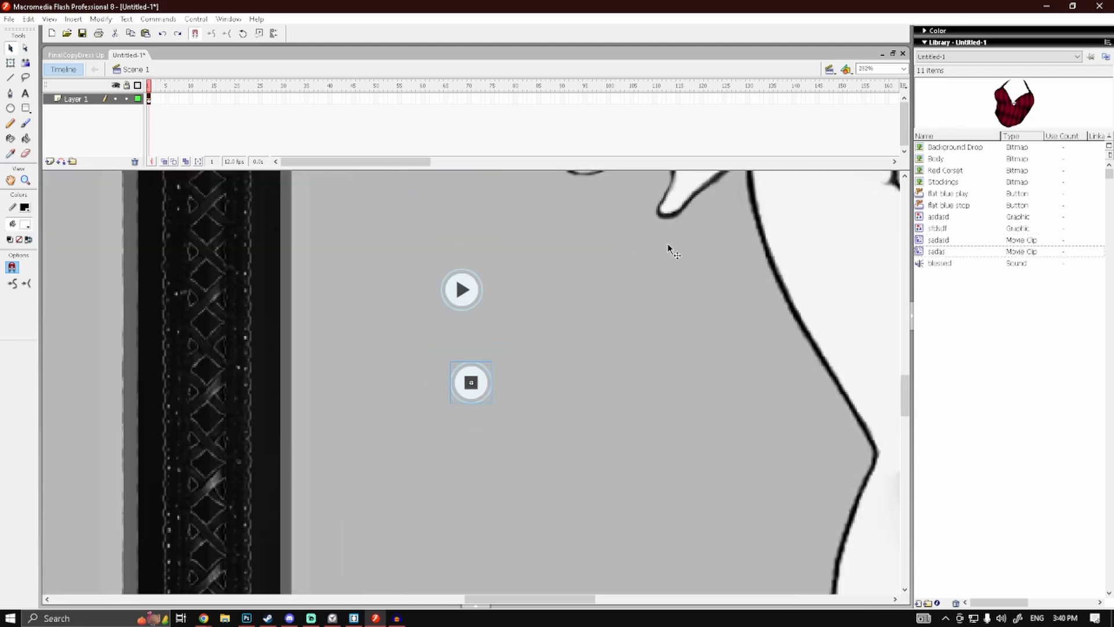
click(231, 19)
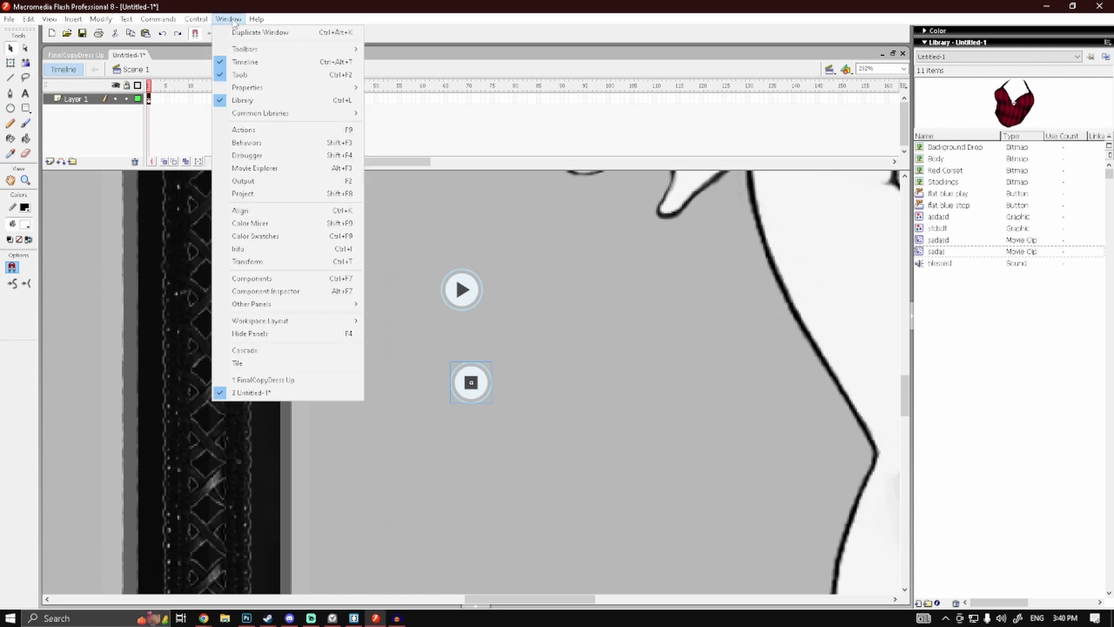
mouse_move(290, 88)
click(429, 89)
scroll(106, 570, down, 2)
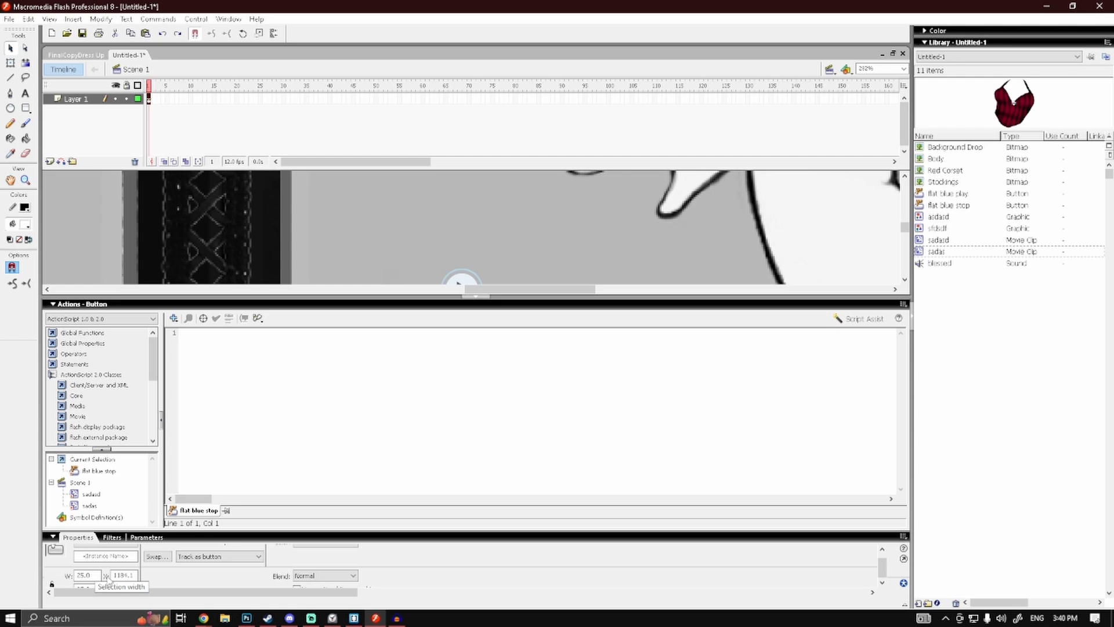
scroll(378, 278, down, 3)
drag(481, 270, 495, 232)
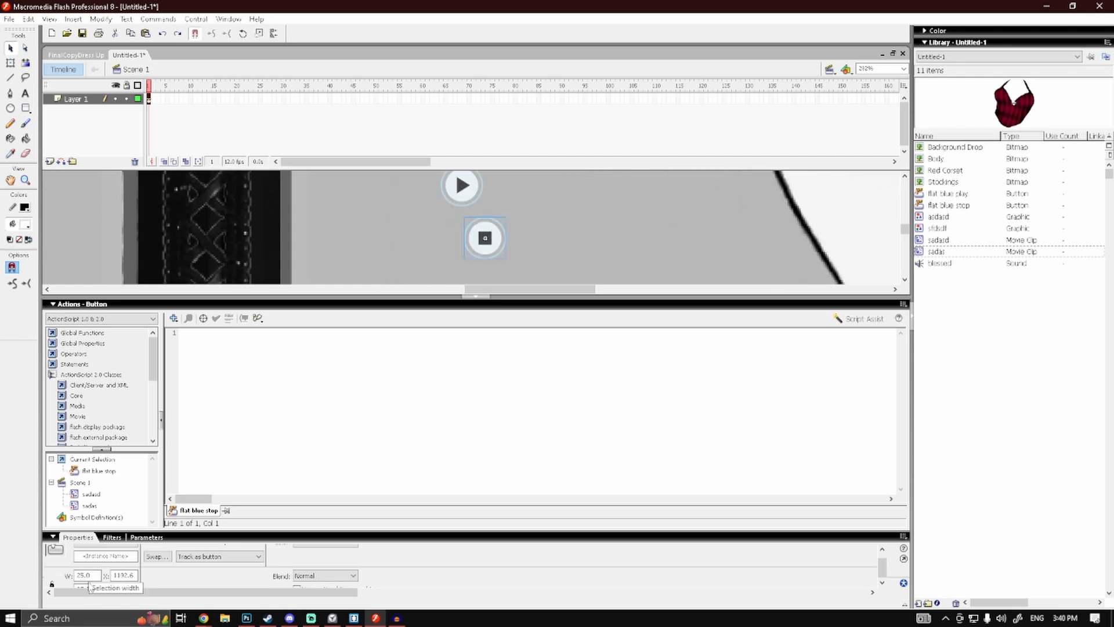
click(475, 296)
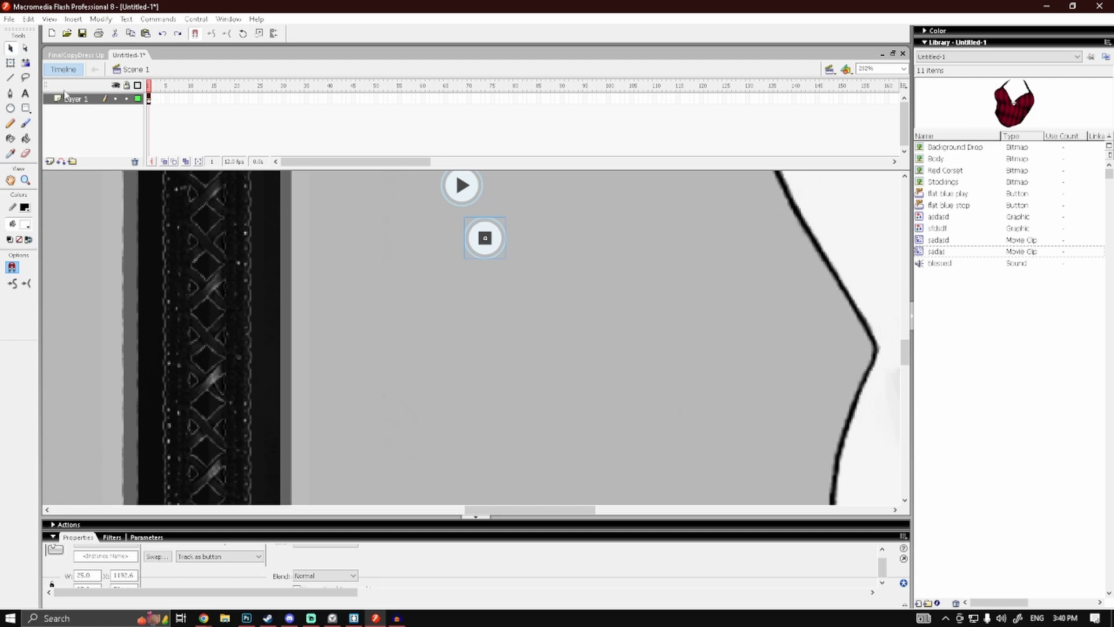
Step: Enlarge both buttons with Free Transform, the stop button to about 65 px wide, arrange them side by side, and undo the play button's last stretches
click(11, 63)
scroll(429, 201, up, 2)
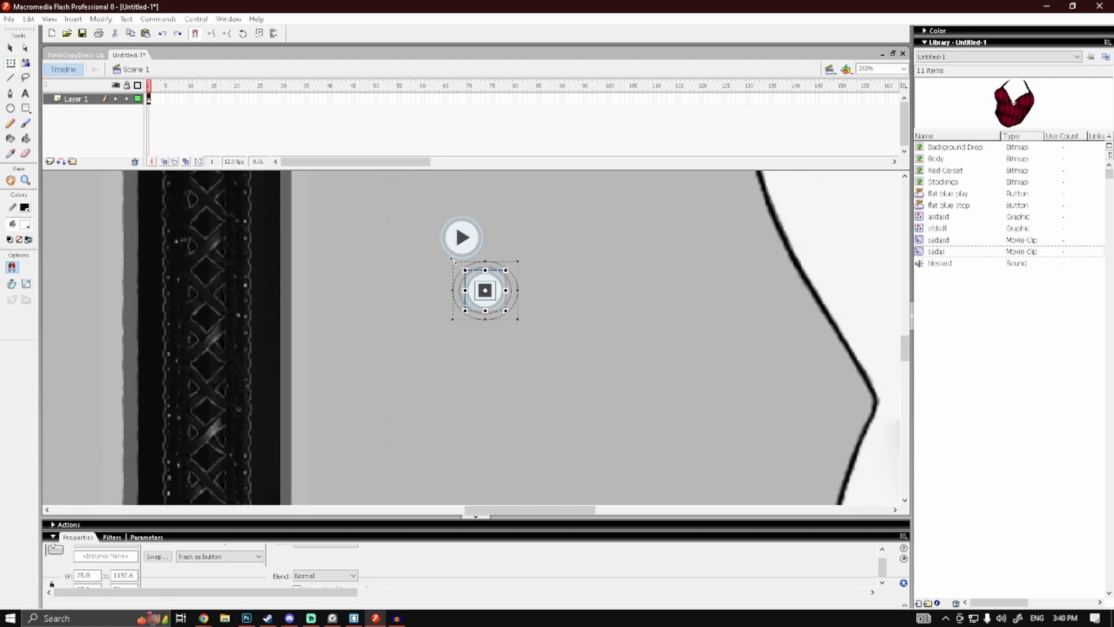
drag(430, 240, 426, 332)
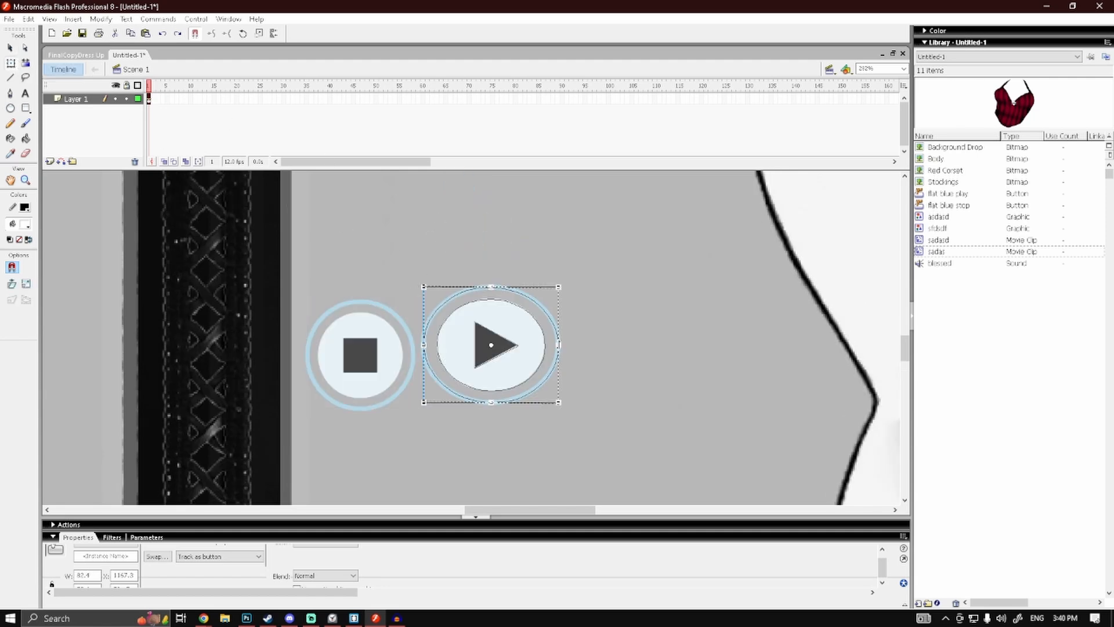
drag(552, 344, 547, 344)
key(ctrl+z)
key(ctrl+z)
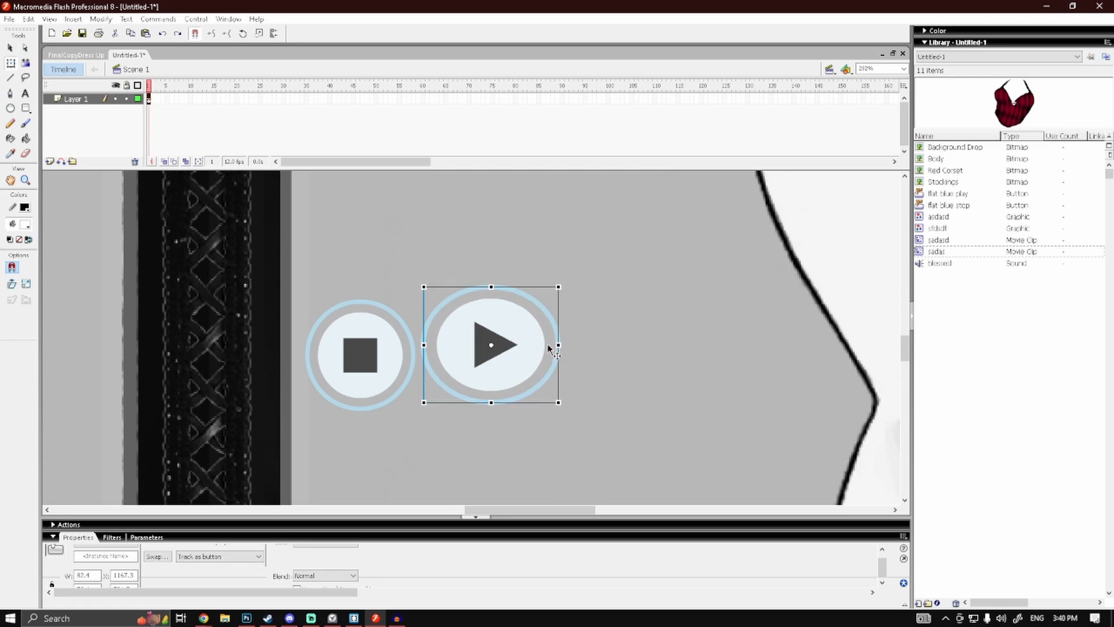
key(ctrl+z)
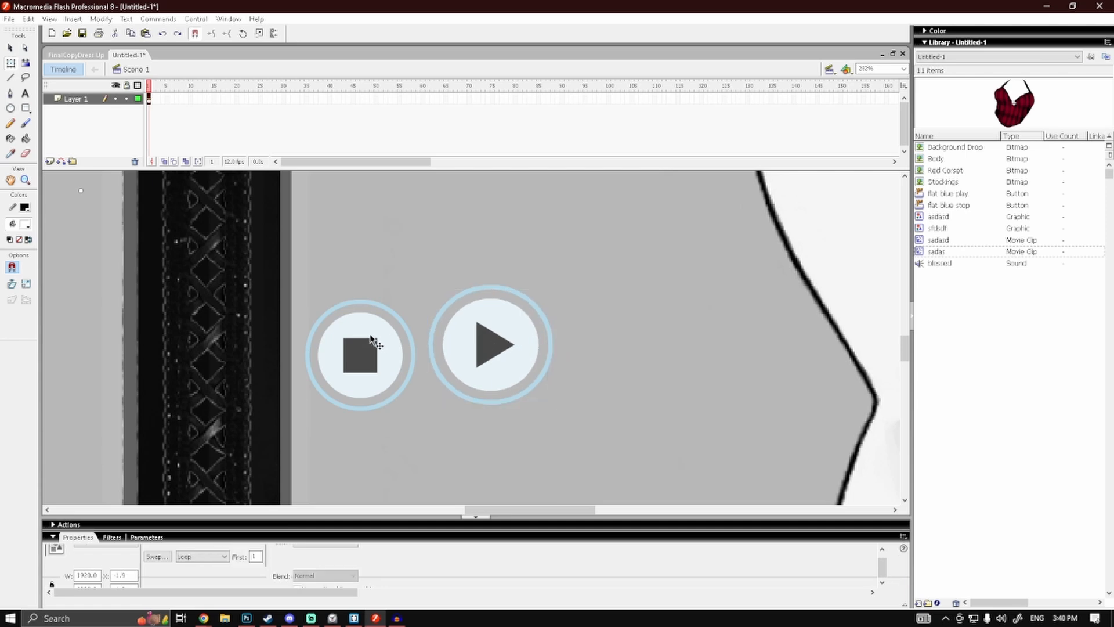
Step: Edit the stop button's symbol and assign the blessed sound to the Down frame of its text layer
double_click(371, 340)
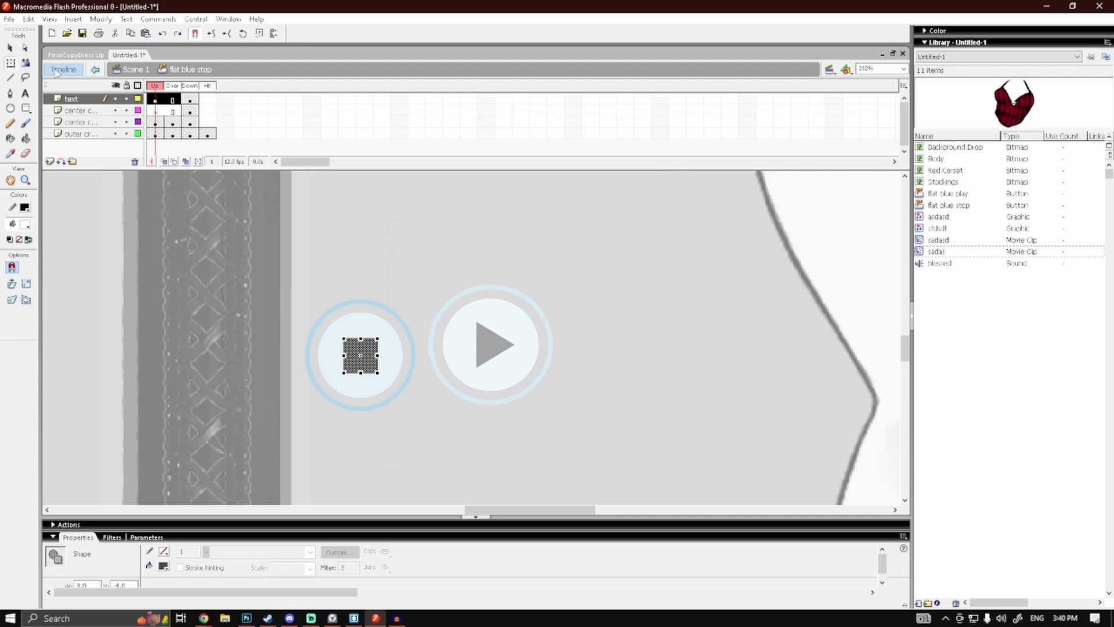
click(191, 100)
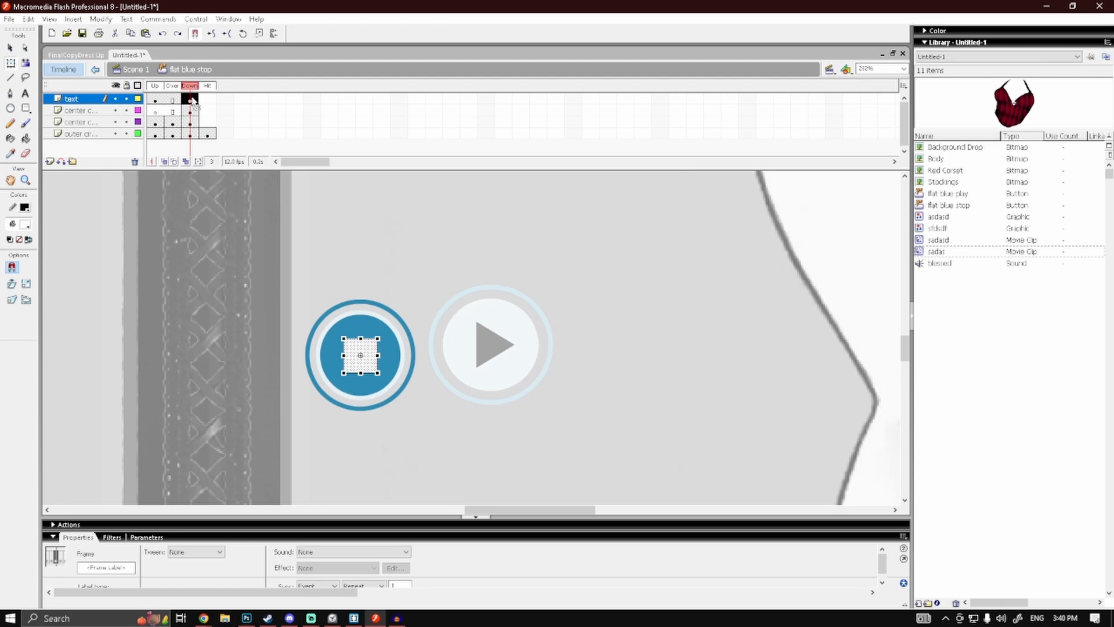
key(F6)
click(330, 553)
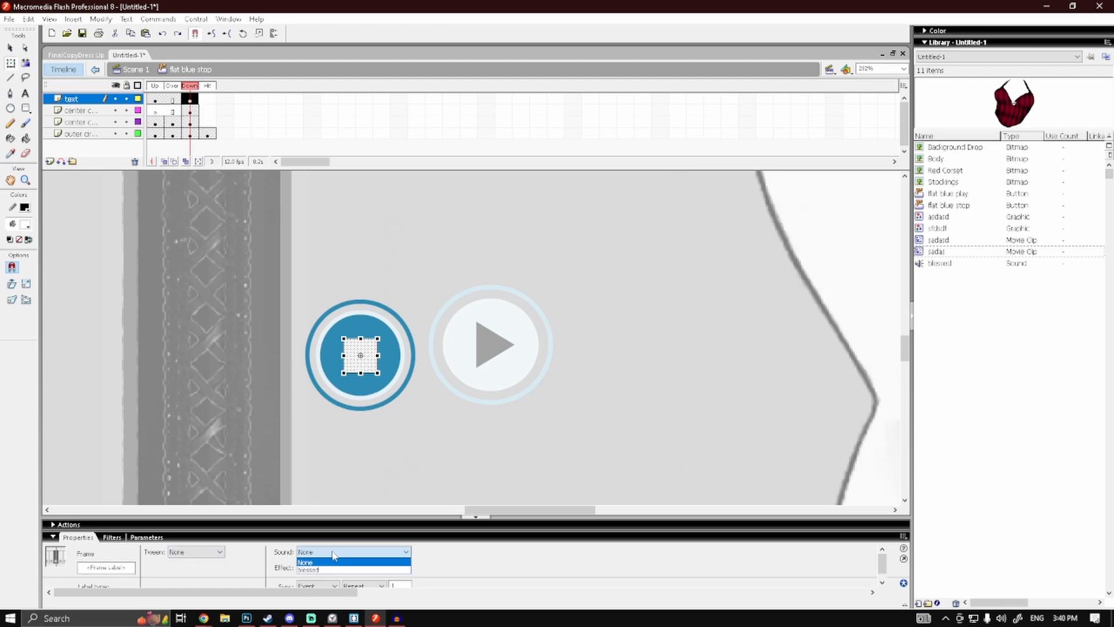
click(318, 570)
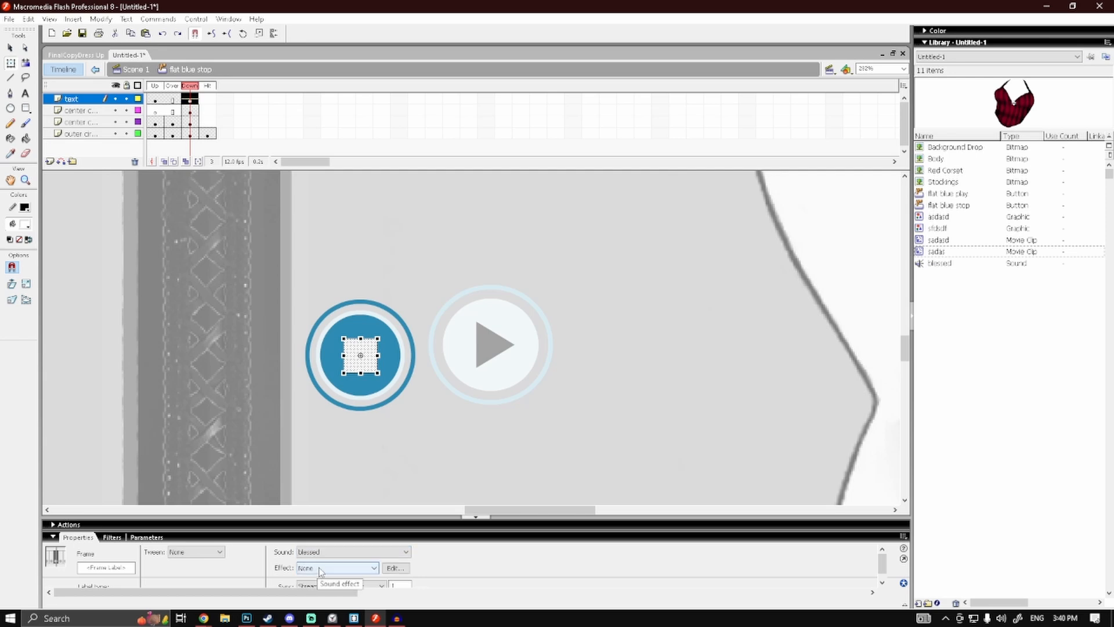
Step: Review the import-to-library option, dismiss it, and add the library's blessed sound to the stop button's Down frame
click(11, 19)
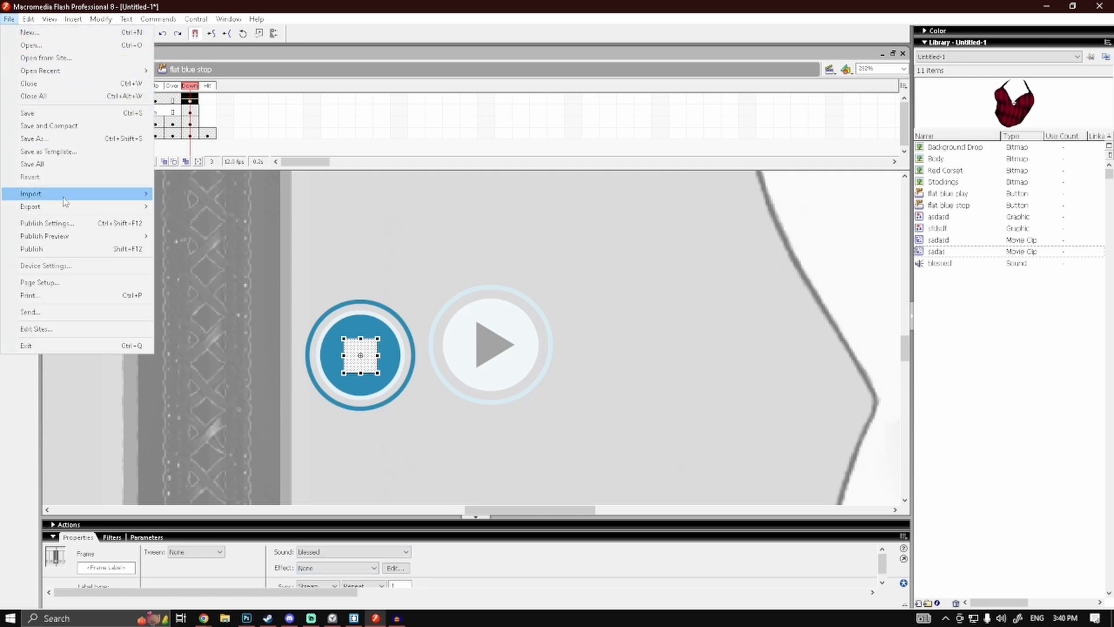
mouse_move(70, 198)
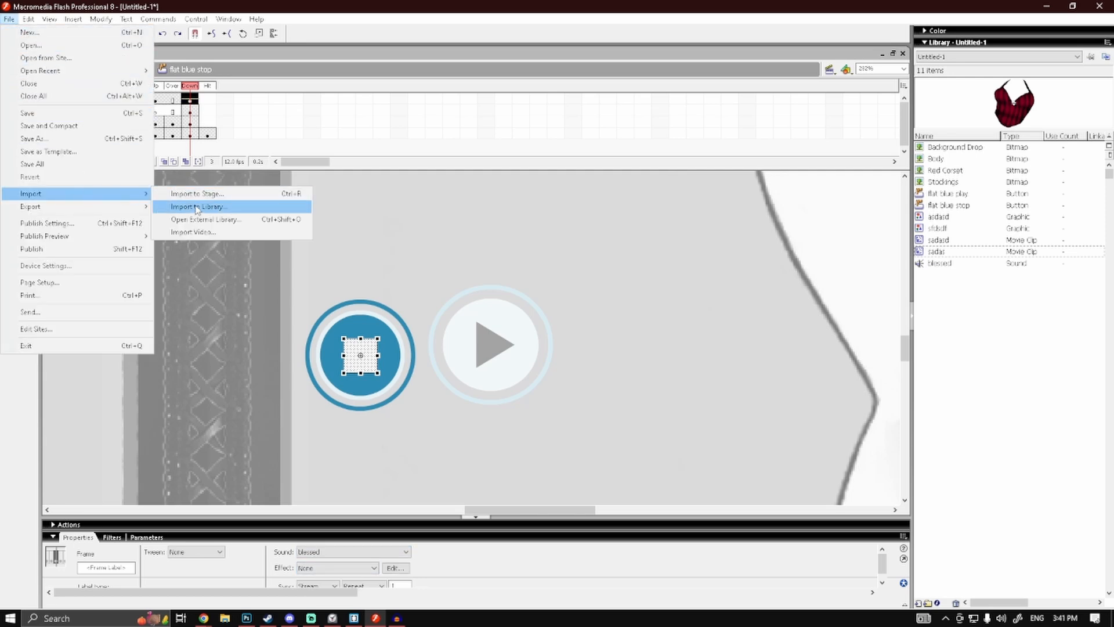
click(1009, 301)
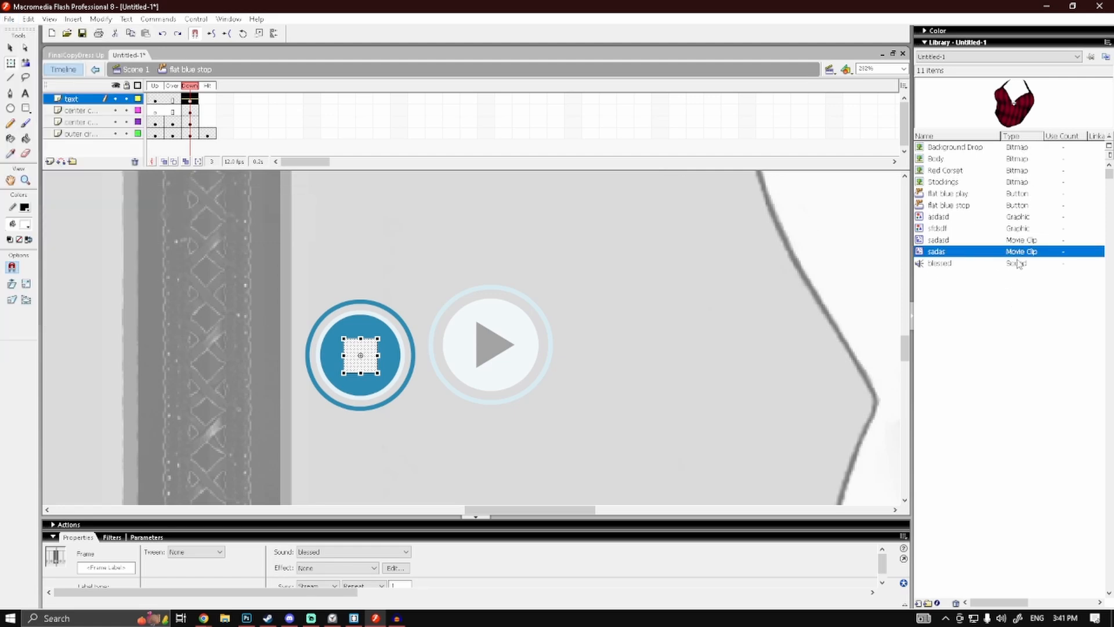
click(922, 264)
drag(929, 268, 812, 233)
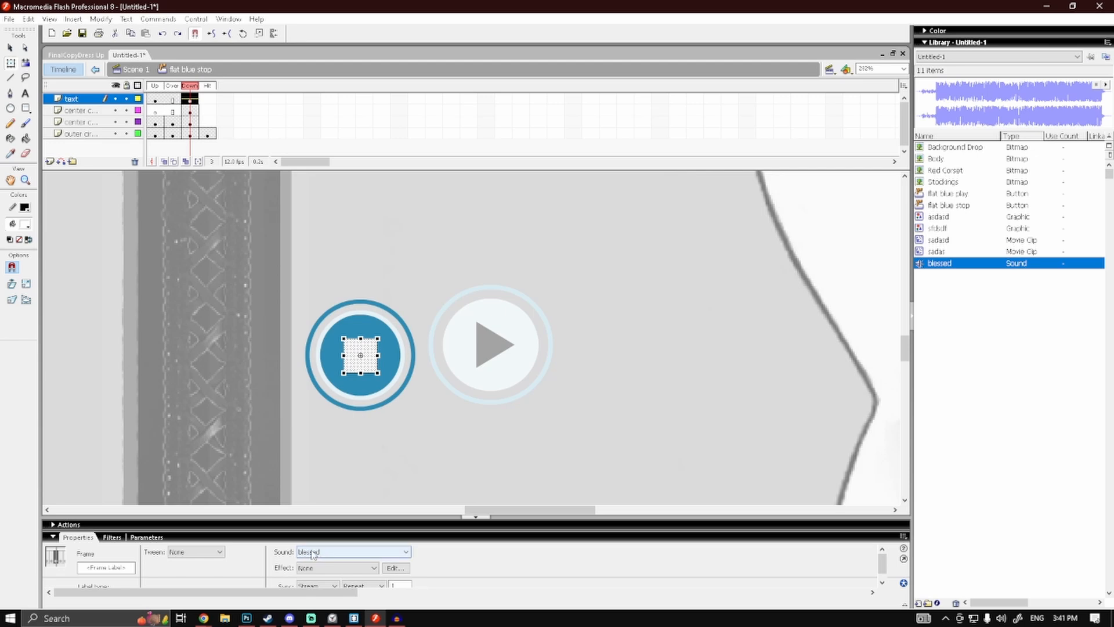
Step: Open the sync choices for the stop button's Down-frame sound, and return to Scene 1
scroll(312, 557, down, 1)
click(318, 577)
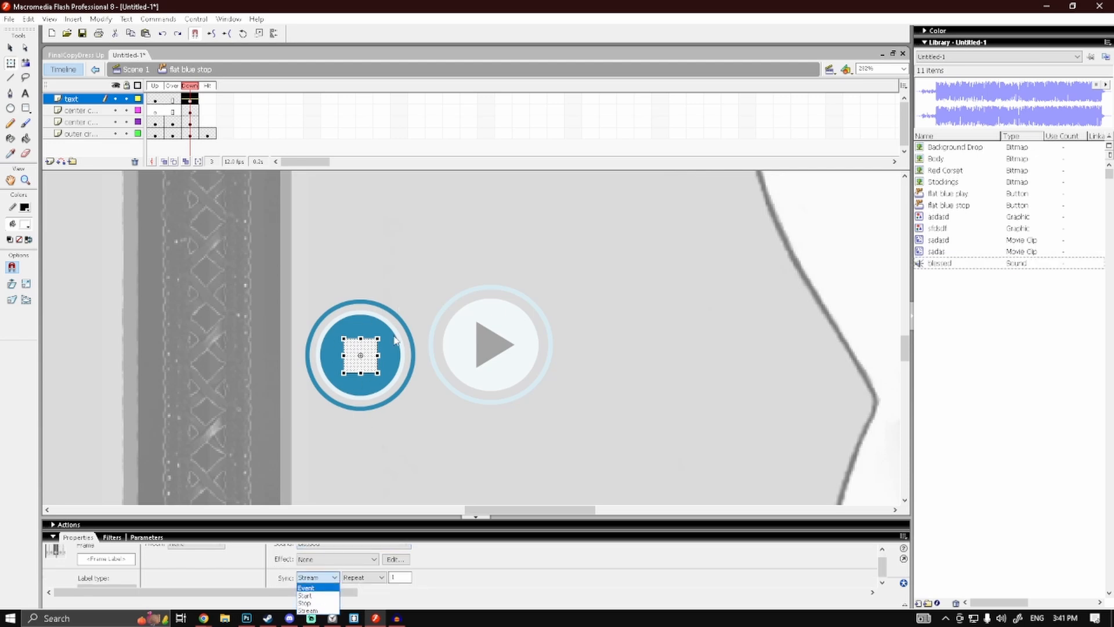
click(437, 464)
double_click(433, 459)
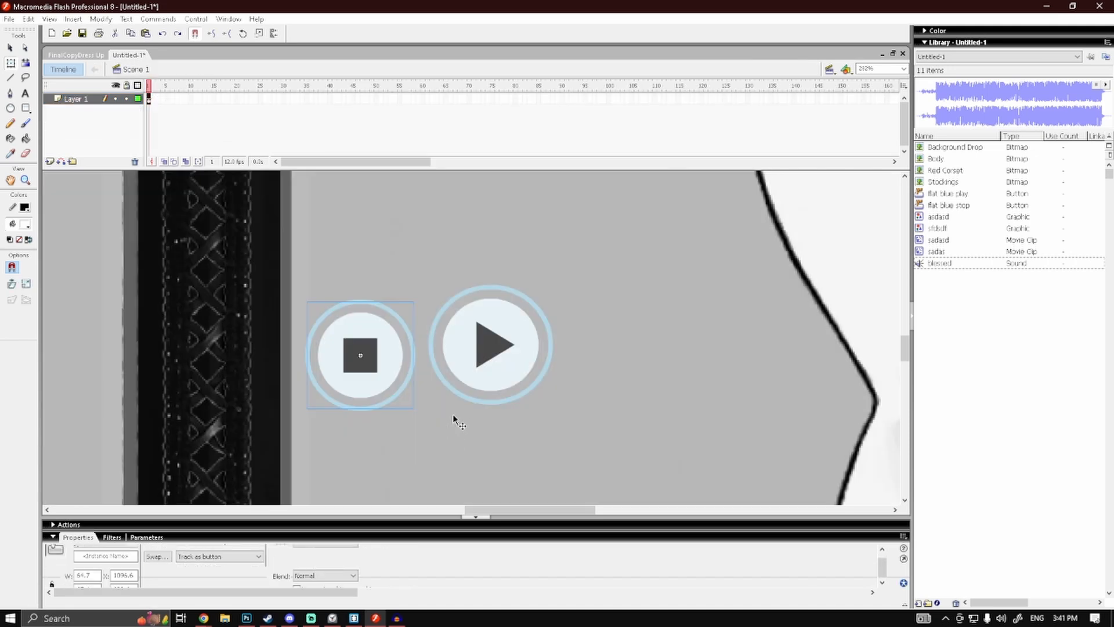
Step: Assign the blessed sound to the Down frame of the play button's text layer with Start sync, and return to Scene 1
double_click(489, 357)
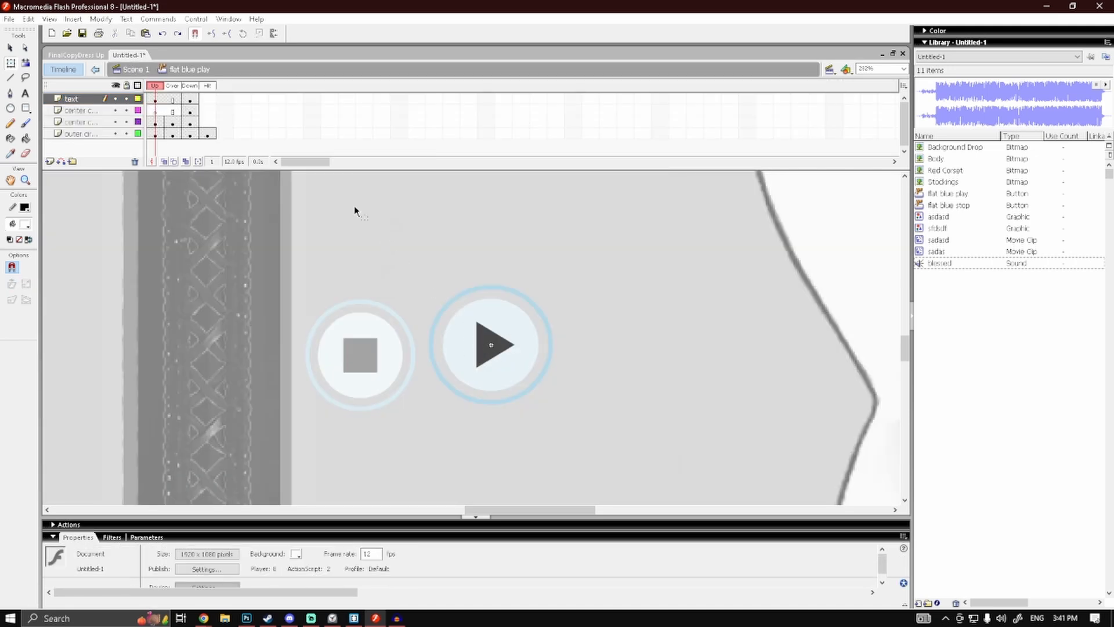
click(189, 100)
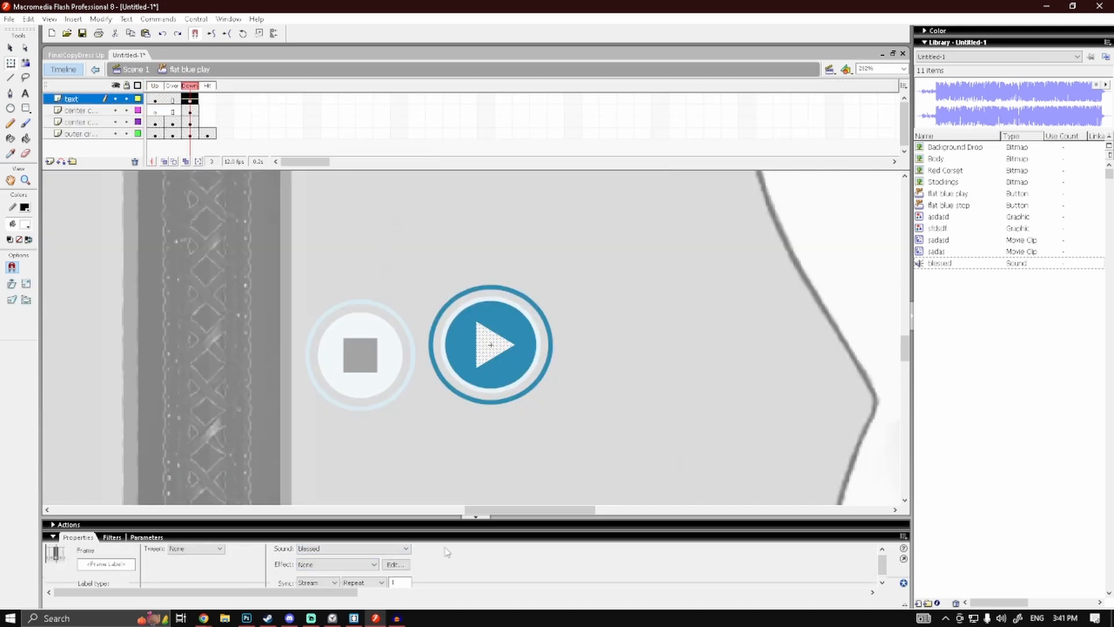
scroll(455, 567, down, 1)
scroll(455, 566, down, 1)
click(332, 578)
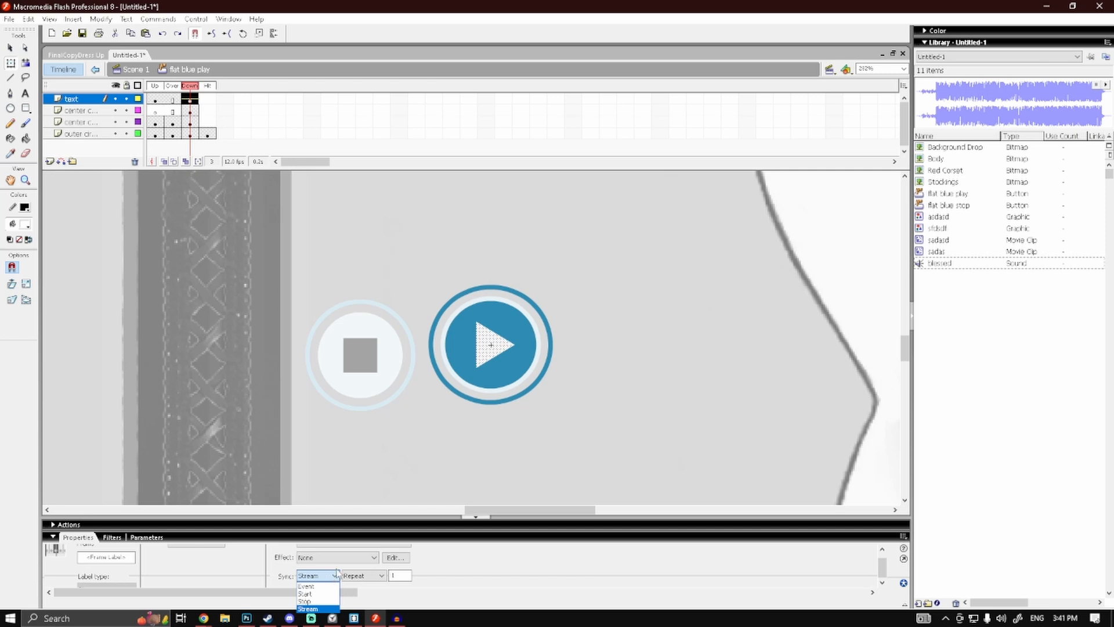
click(313, 593)
click(476, 517)
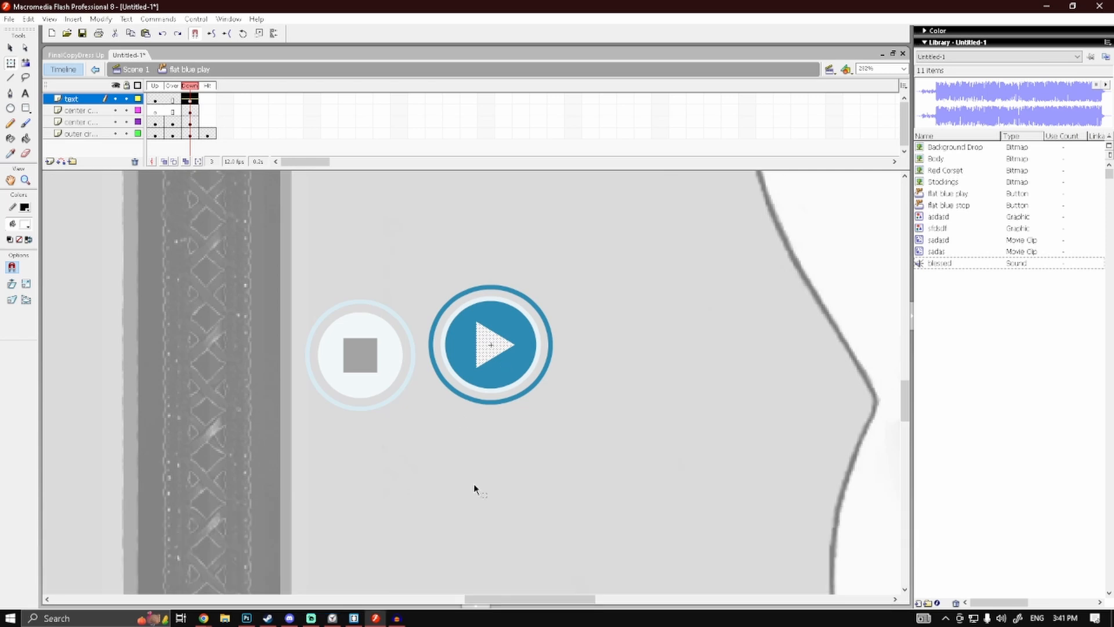
double_click(474, 484)
Step: Test the movie by moving the corset and stockings onto the body, and close the preview
key(ctrl+minus)
key(ctrl+minus)
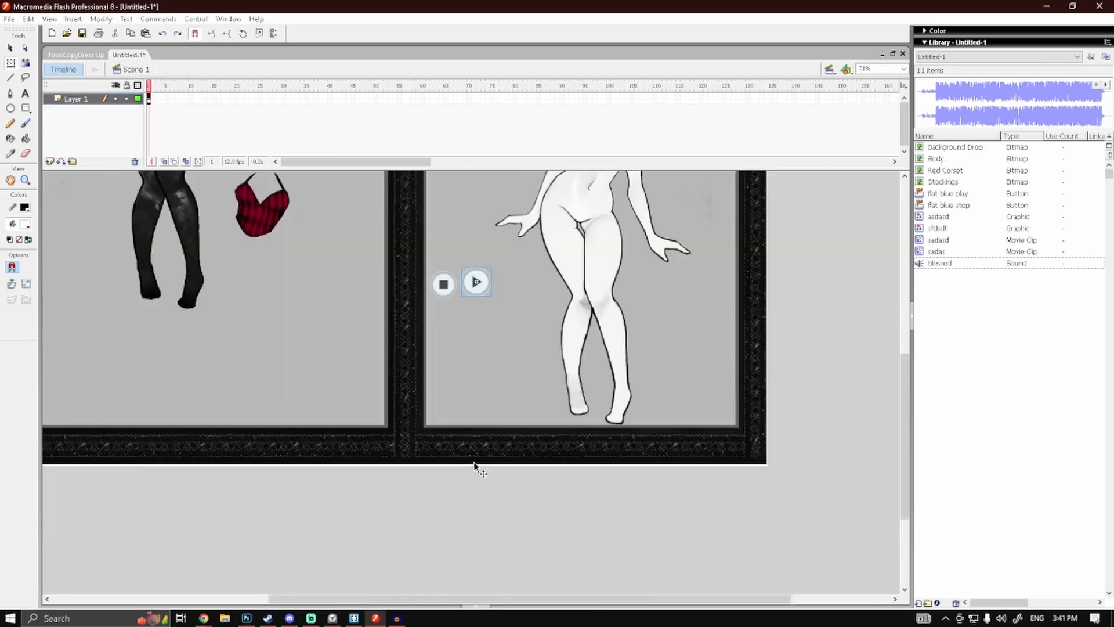
scroll(474, 464, up, 3)
key(ctrl+Return)
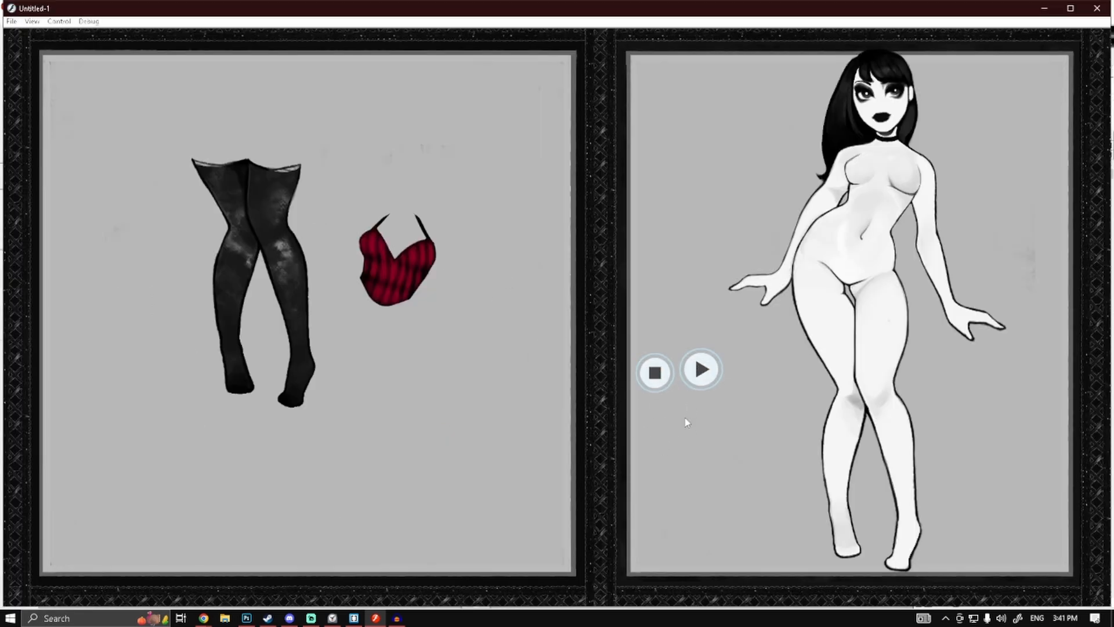
drag(386, 269, 869, 194)
drag(292, 199, 871, 356)
click(1095, 8)
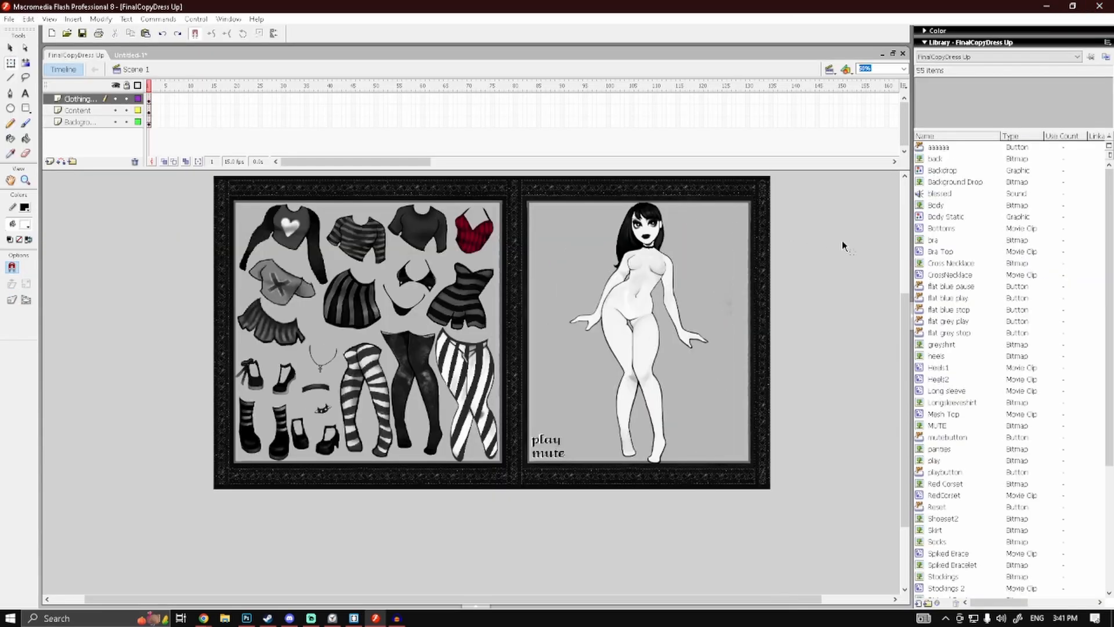
Step: Preview the dress-up movie once more, close the preview, and export it as a Flash movie with Flash Player 8 and ActionScript 2.0
key(ctrl+Return)
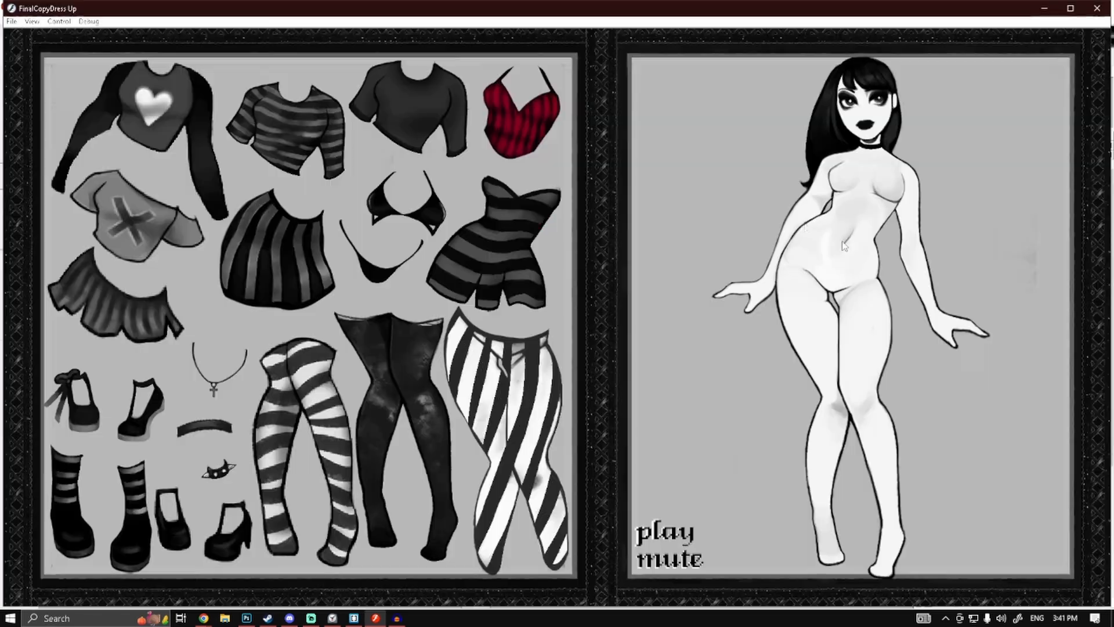
click(1095, 8)
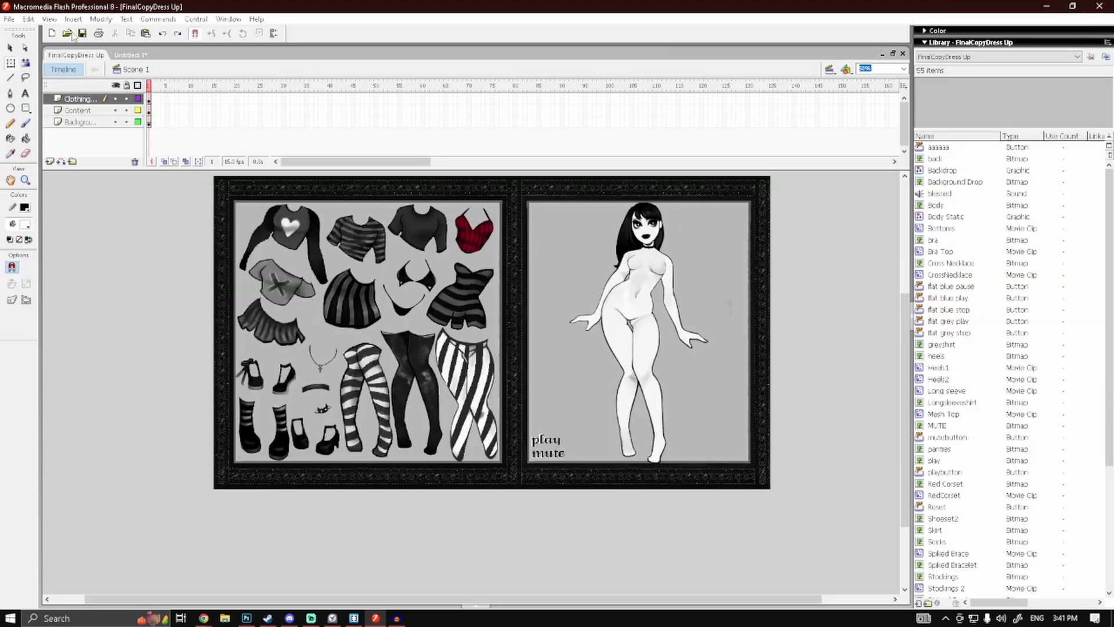
click(9, 19)
mouse_move(52, 207)
click(194, 219)
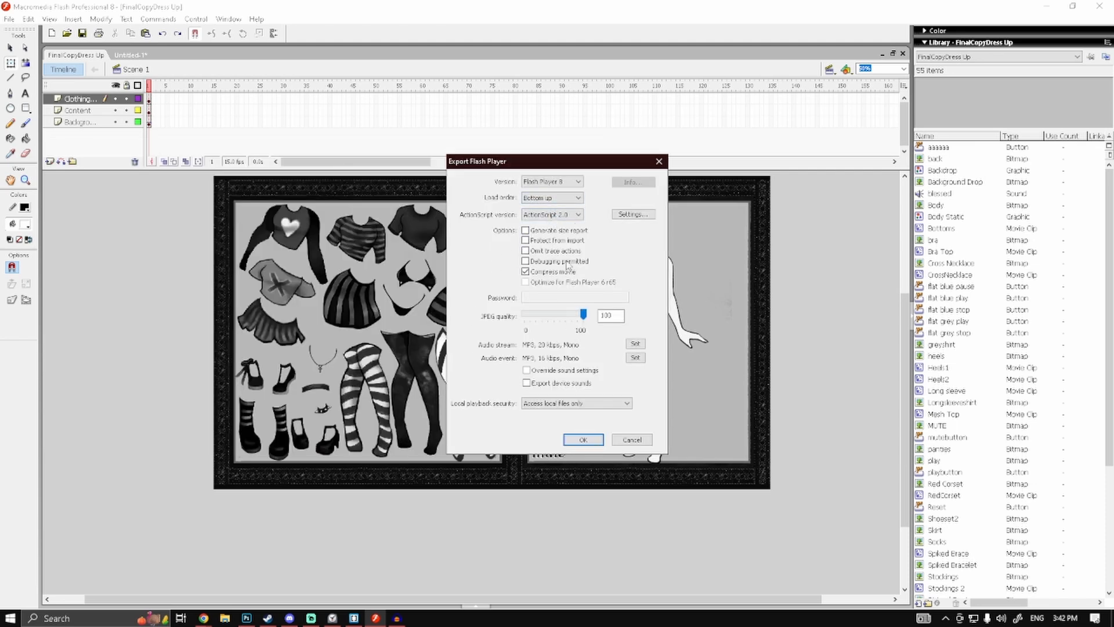
click(583, 440)
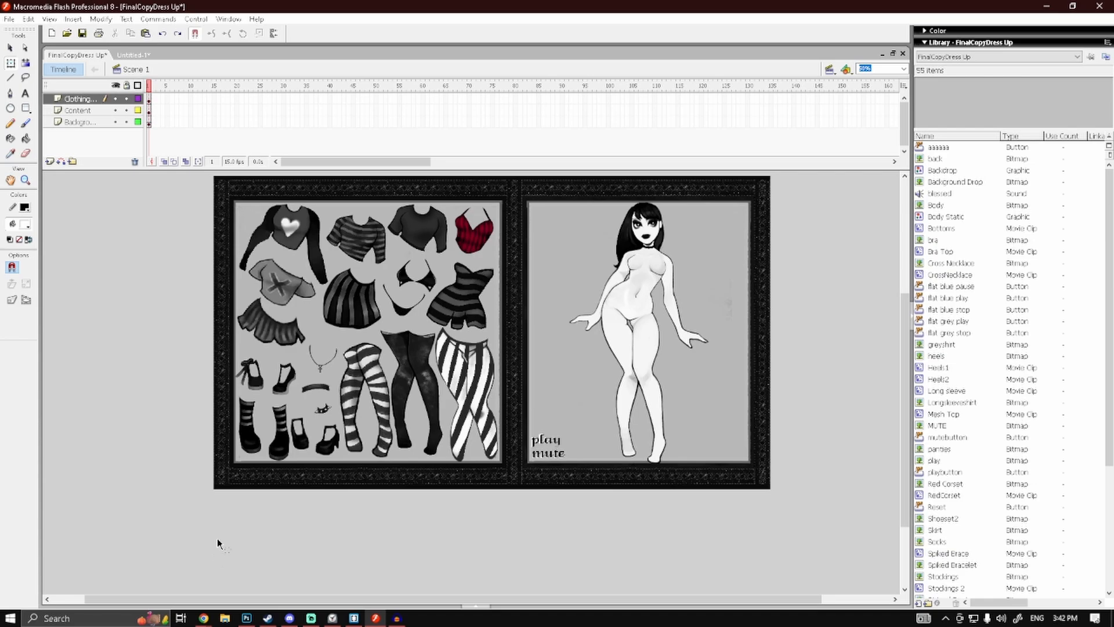
Step: Switch to the Ruffle site in Chrome, open its Website Package downloads, and review the CDN and self-hosted script lines
mouse_move(204, 618)
click(203, 595)
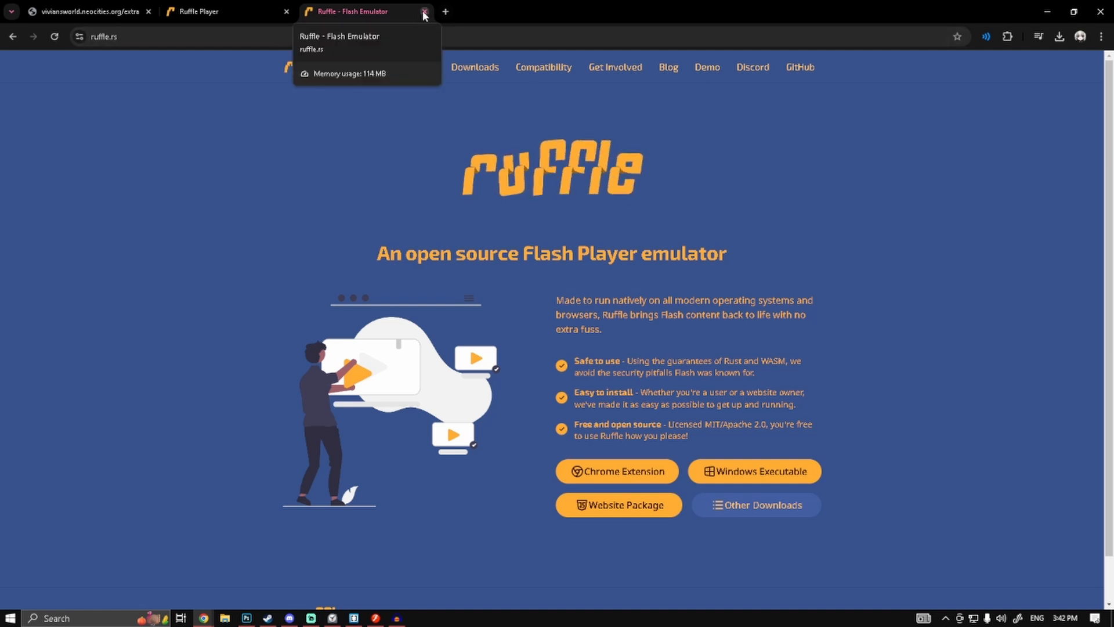
scroll(638, 441, down, 1)
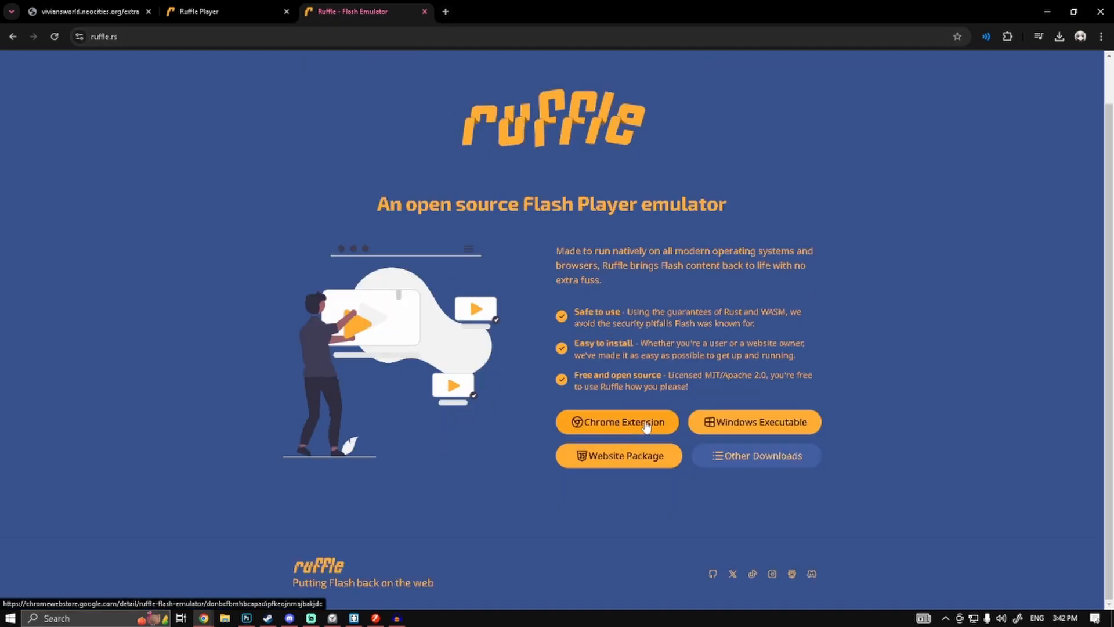
click(616, 454)
scroll(226, 283, down, 1)
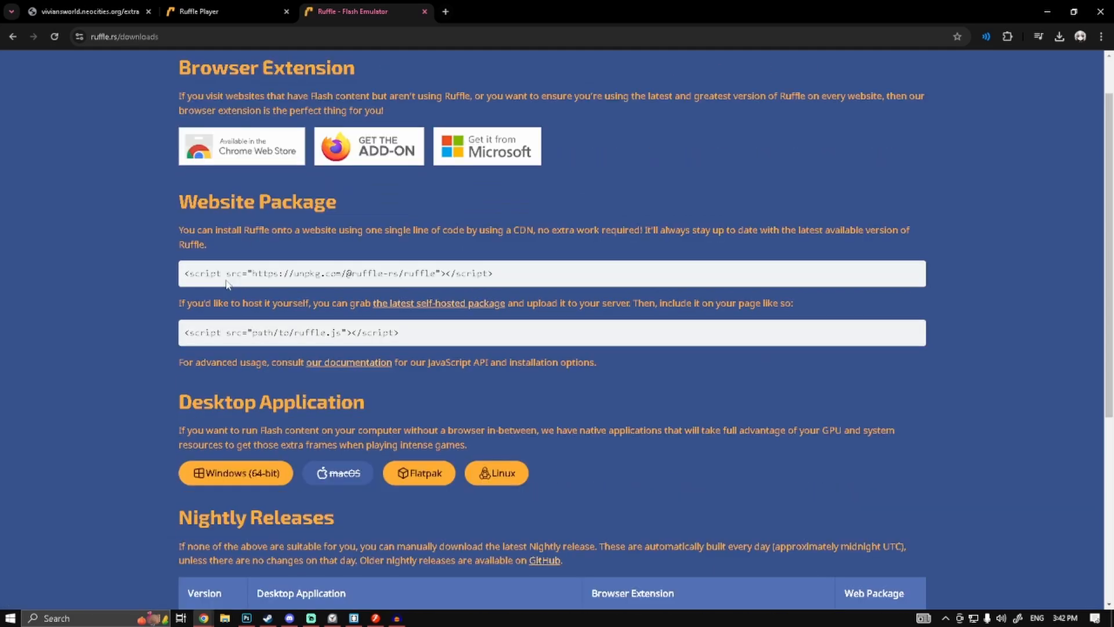
drag(183, 270, 580, 280)
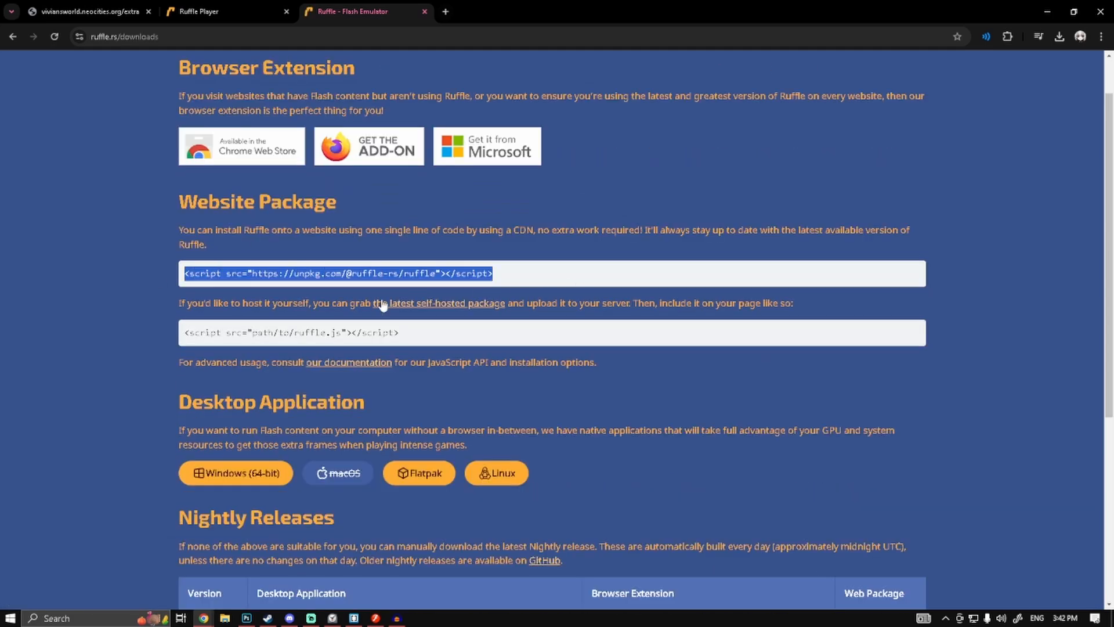
drag(435, 332, 180, 333)
Step: Check the game on the Neocities extra page, and return to the Ruffle home page
click(103, 7)
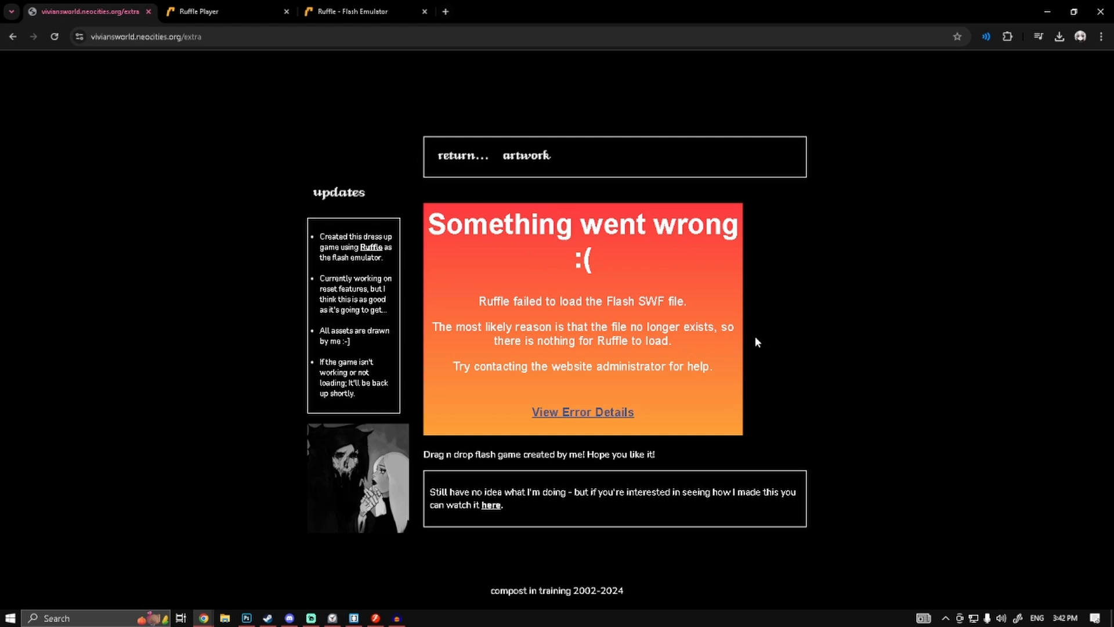
key(ctrl+Tab)
click(351, 7)
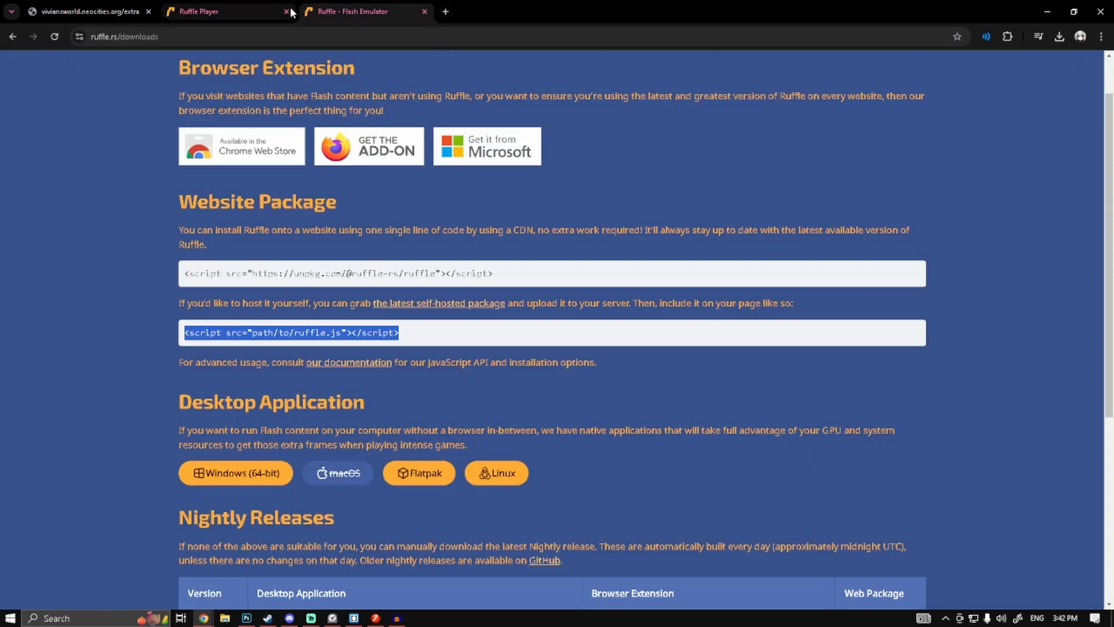
scroll(478, 171, up, 1)
click(316, 70)
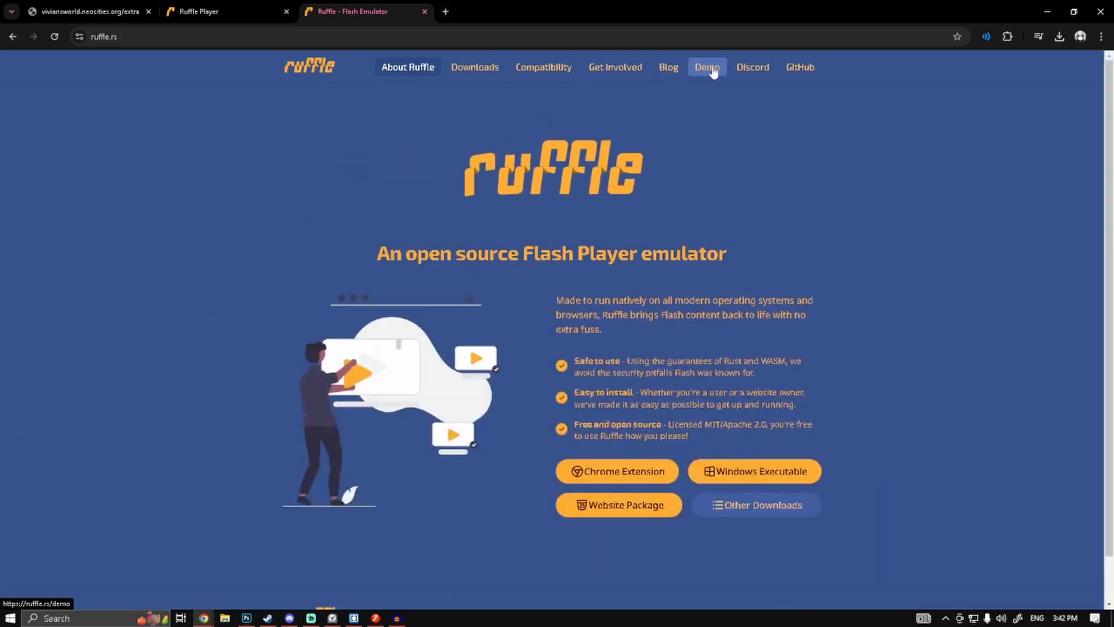
Step: Load THE FINAL COPY LOL.swf from the Flash - Dress up game folder into the Ruffle Player demo
click(254, 14)
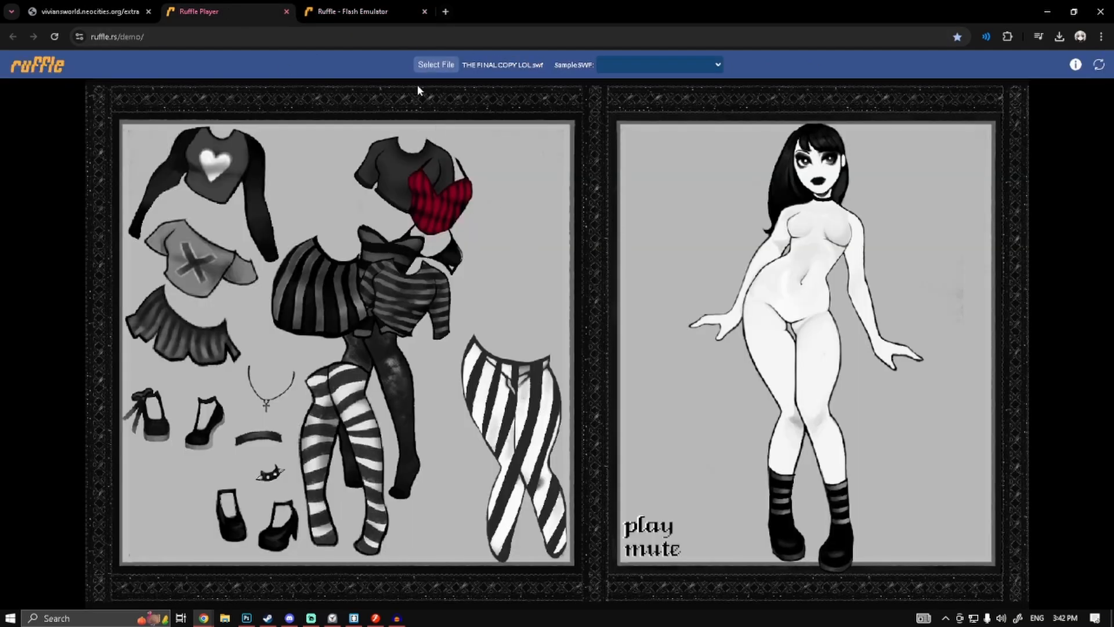
click(447, 67)
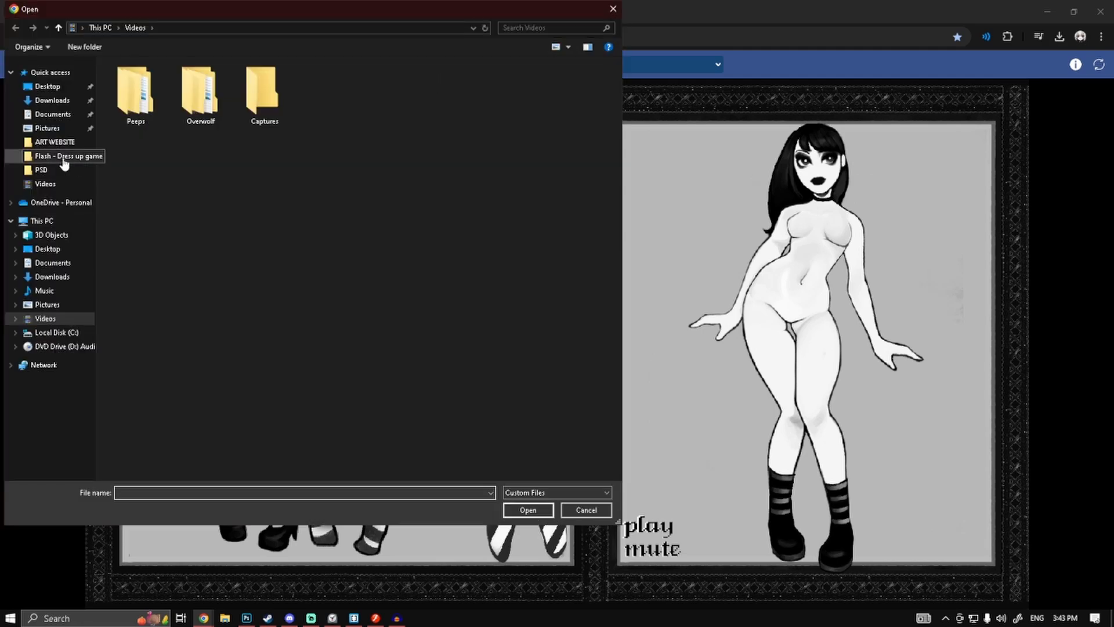
click(58, 156)
double_click(271, 99)
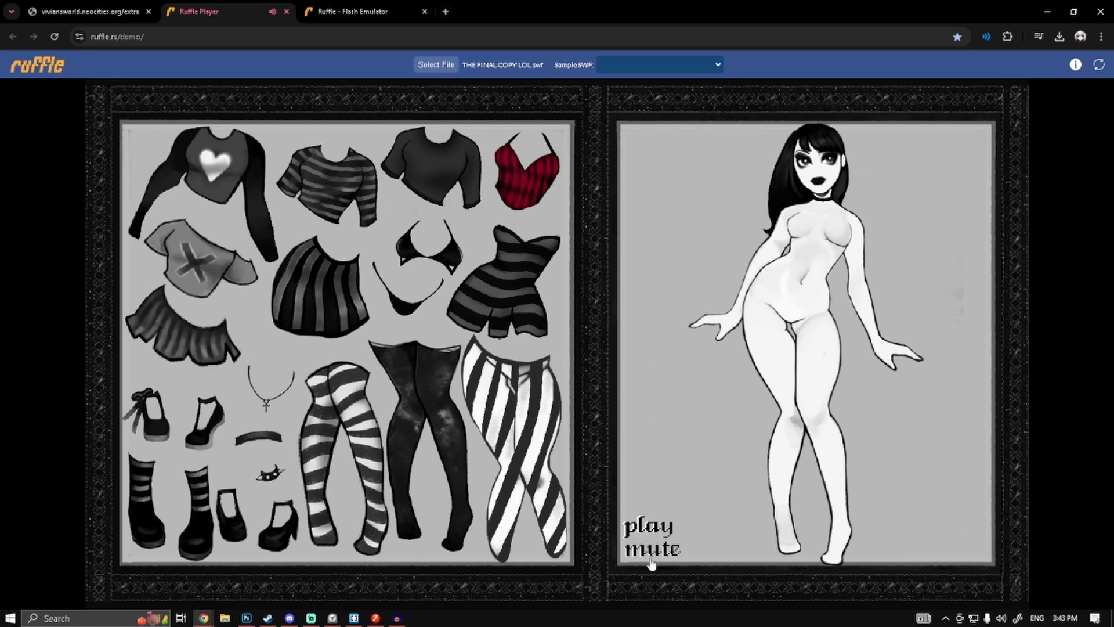
Step: Test the loaded game by putting the black stockings and striped romper on the body and moving the striped trousers aside
drag(417, 377, 792, 388)
drag(518, 309, 812, 301)
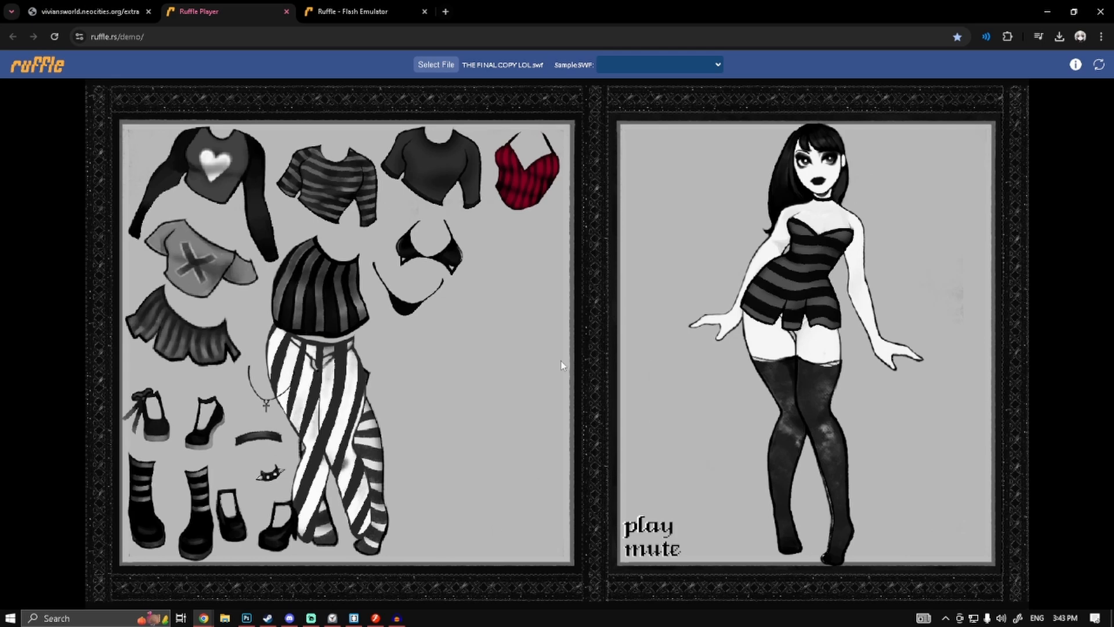
drag(332, 404, 525, 418)
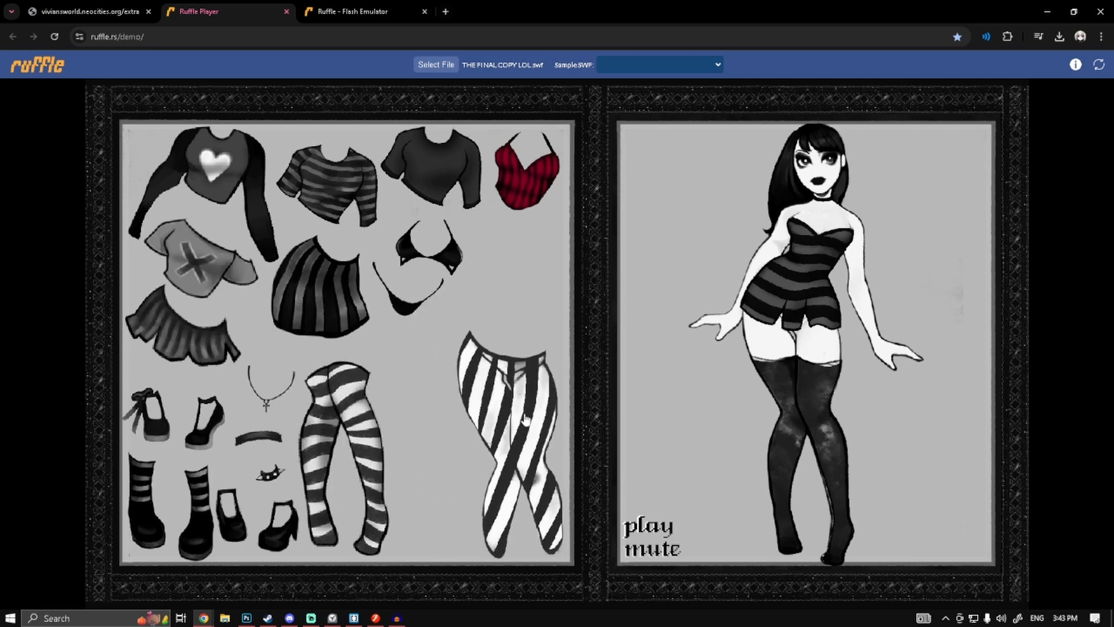
Step: Test moving the bra, panties, striped stockings, striped skirt and short tops within the wardrobe frame of the Ruffle game
drag(454, 258, 537, 261)
drag(409, 318, 482, 318)
drag(339, 394, 404, 403)
drag(303, 302, 369, 305)
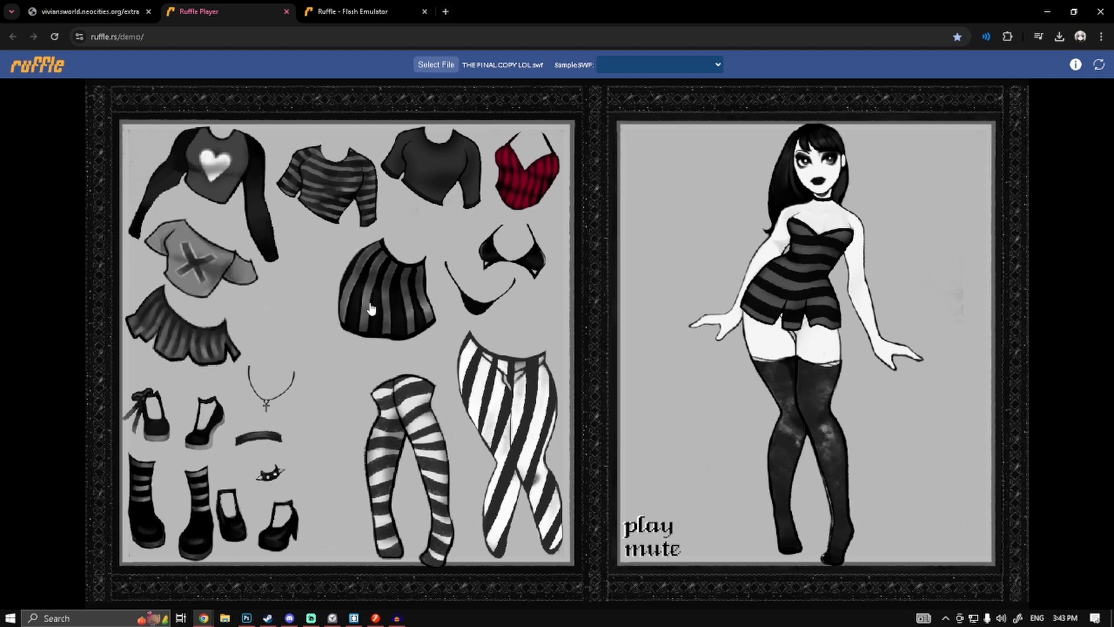
drag(339, 216, 337, 203)
drag(422, 165, 427, 172)
drag(540, 187, 547, 183)
drag(528, 264, 540, 259)
drag(480, 308, 520, 315)
drag(367, 314, 405, 295)
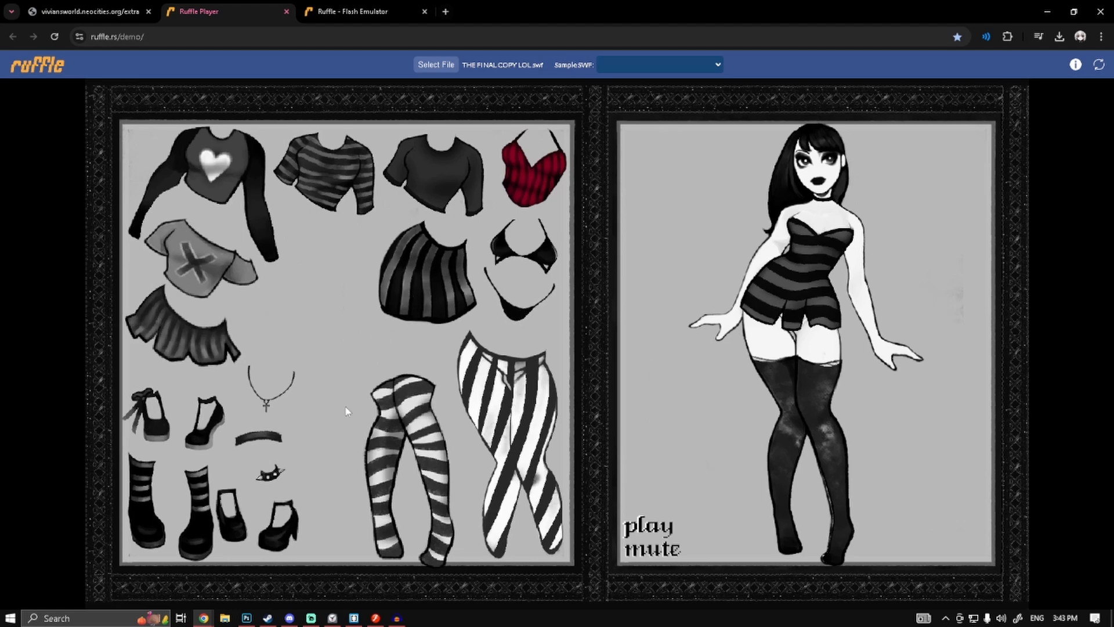
Step: Test moving the striped stockings, bow heels, necklace, bracelets, boots and strapped heels around the wardrobe frame
drag(352, 429, 360, 408)
drag(287, 395, 363, 256)
drag(212, 433, 358, 326)
drag(250, 454, 232, 303)
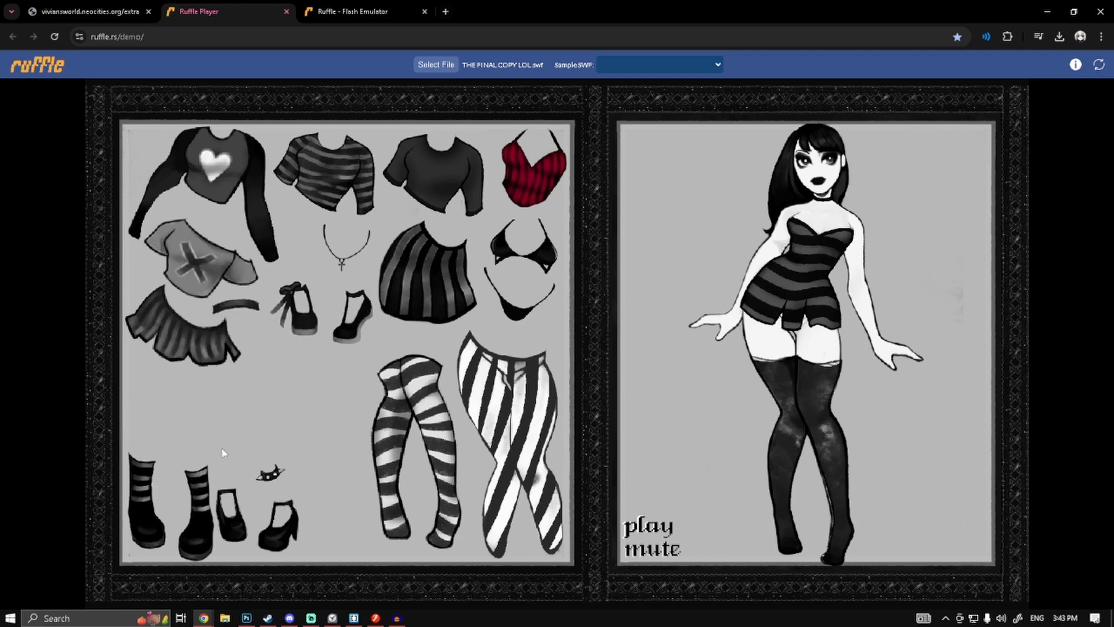
drag(194, 508, 323, 390)
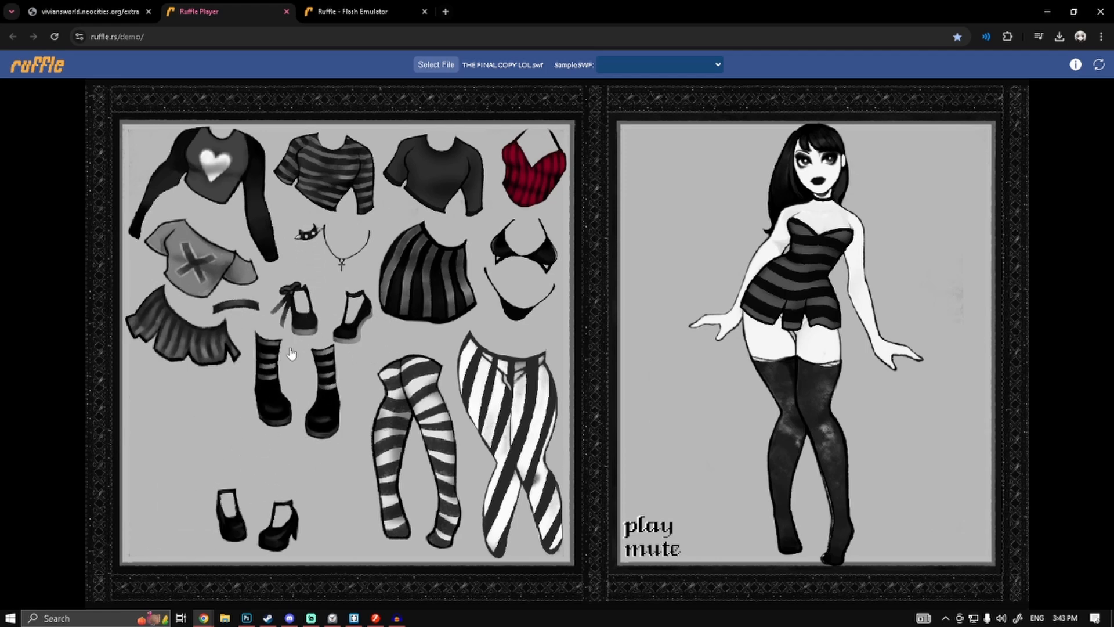
drag(273, 520, 325, 481)
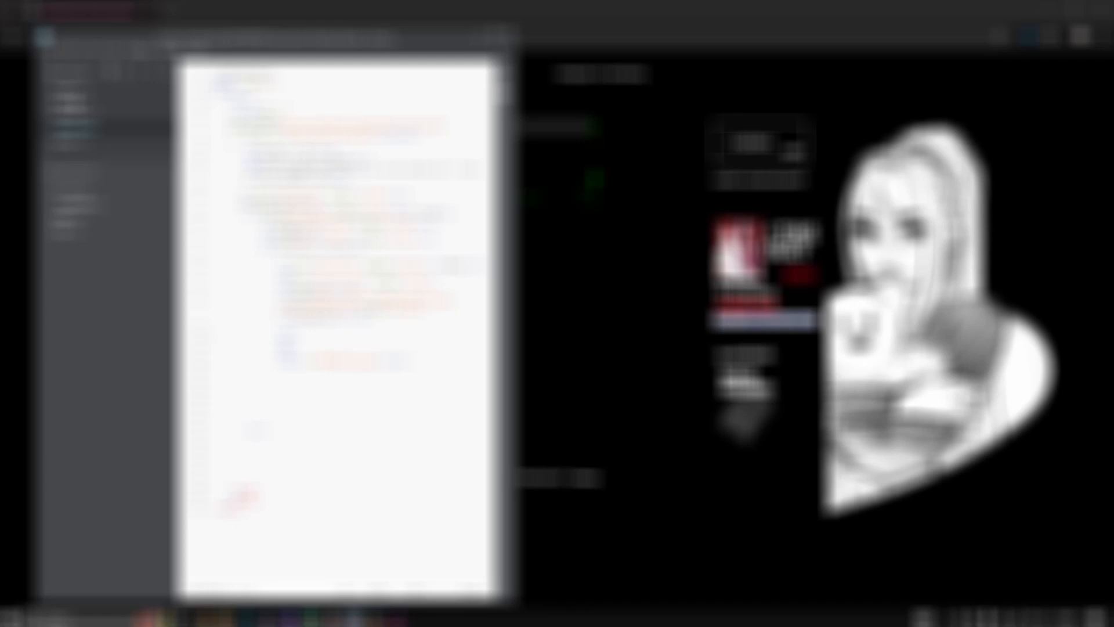
Step: Look through the code of the first website file in the code editor, and open the file below it
click(75, 93)
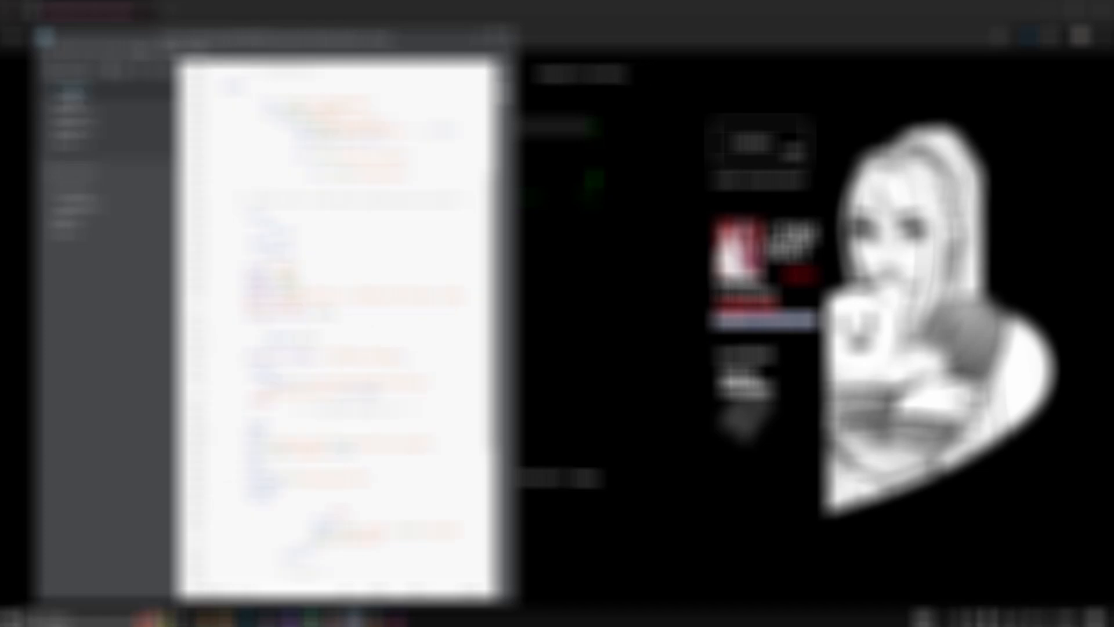
scroll(336, 328, down, 4)
scroll(336, 328, up, 6)
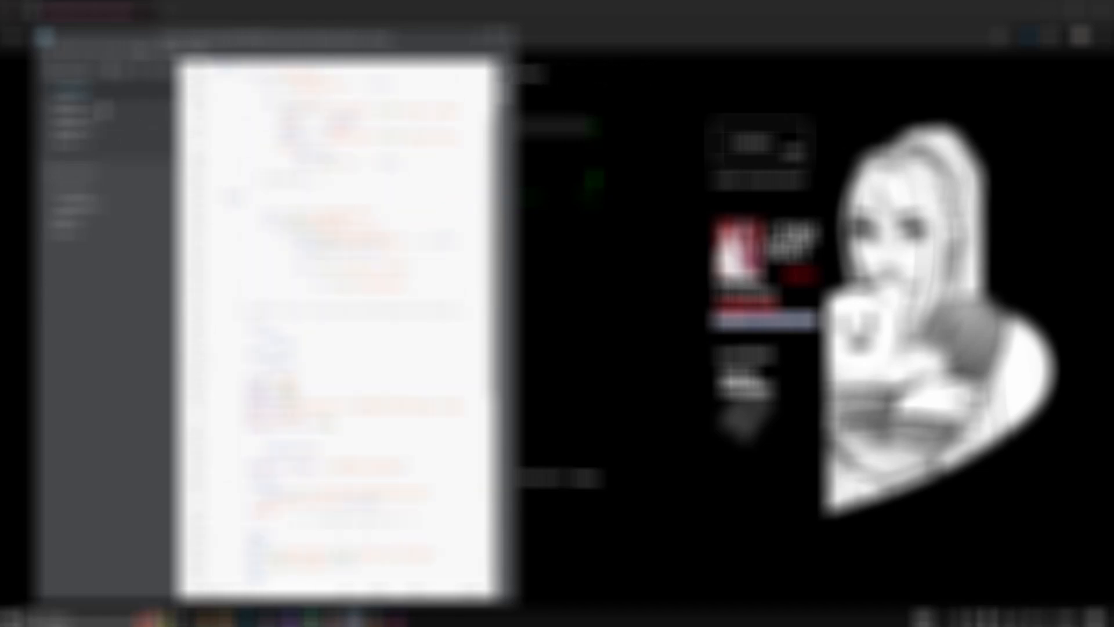
click(81, 106)
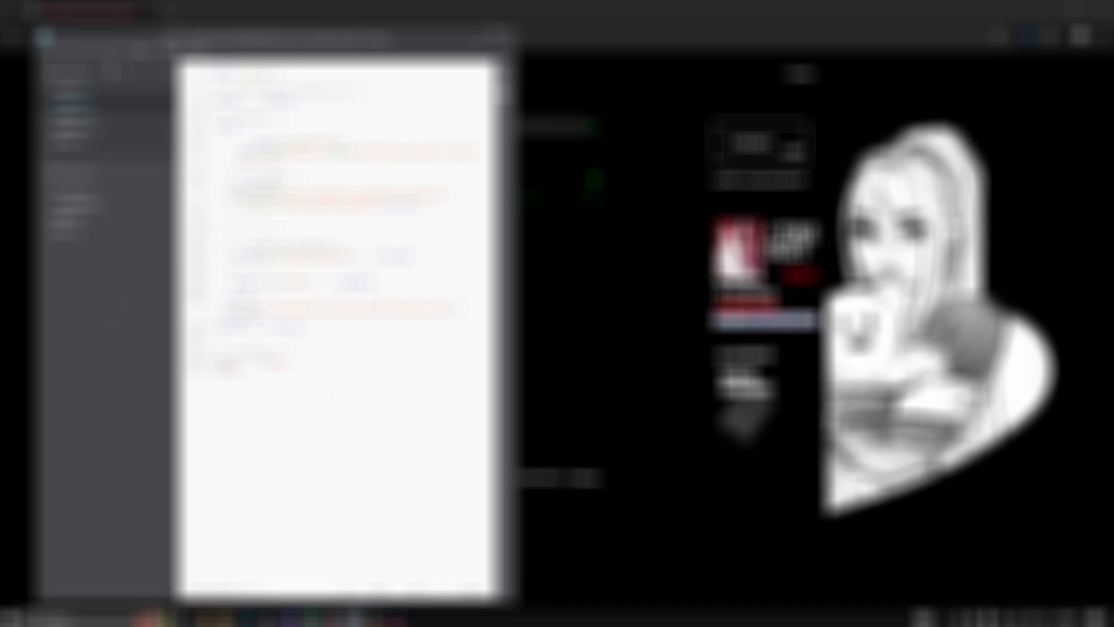
Step: Highlight all the code in the opened website file, and switch back to the web page
drag(243, 369, 216, 74)
click(320, 352)
key(ctrl+a)
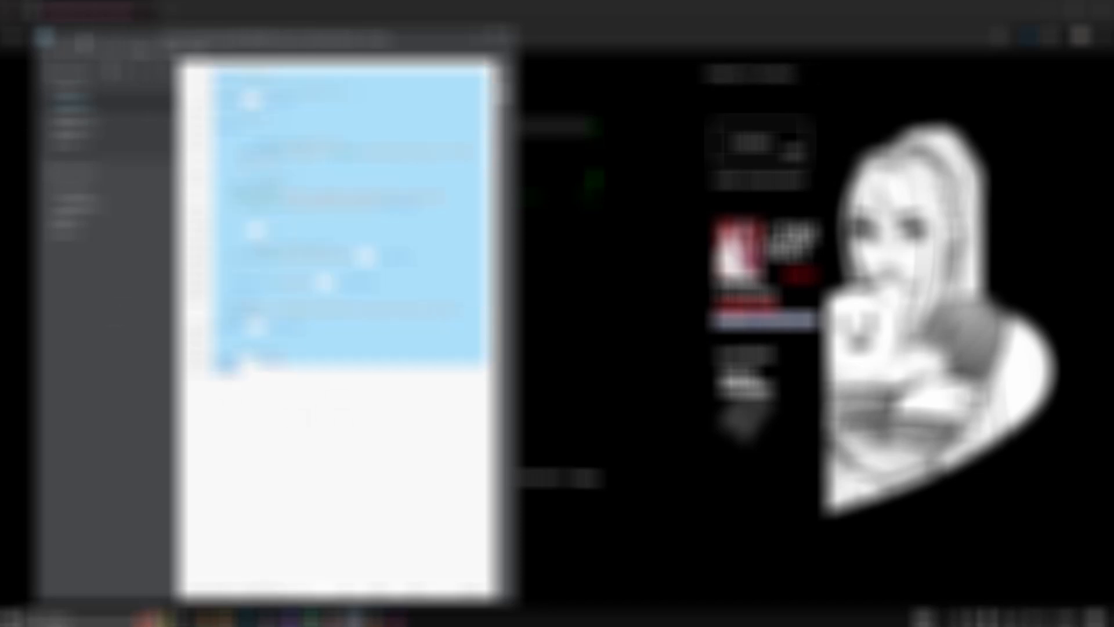
click(65, 21)
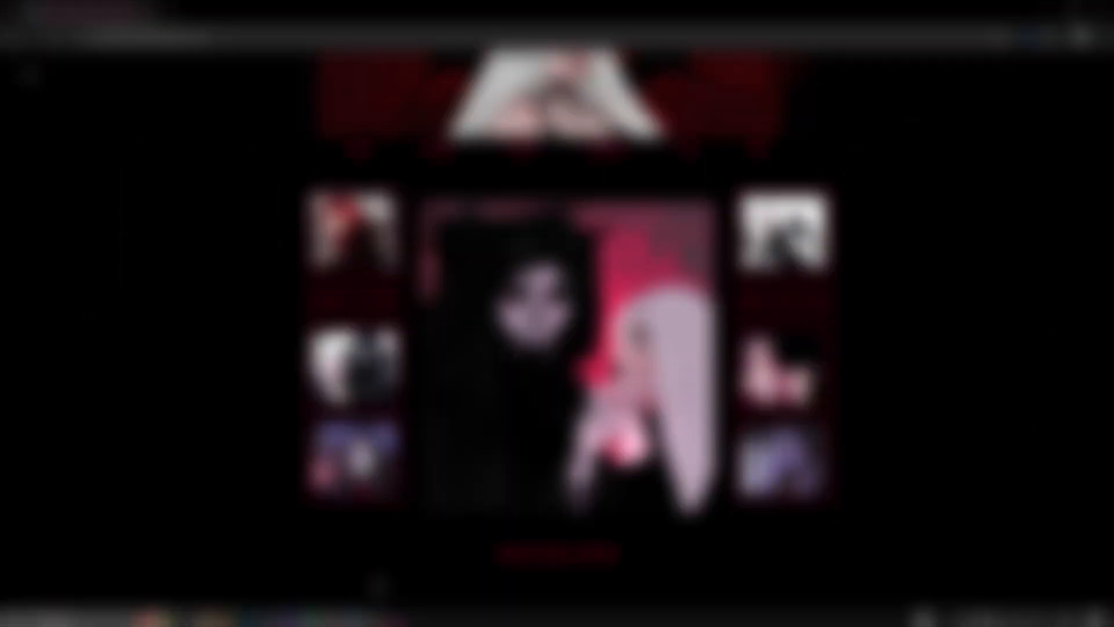